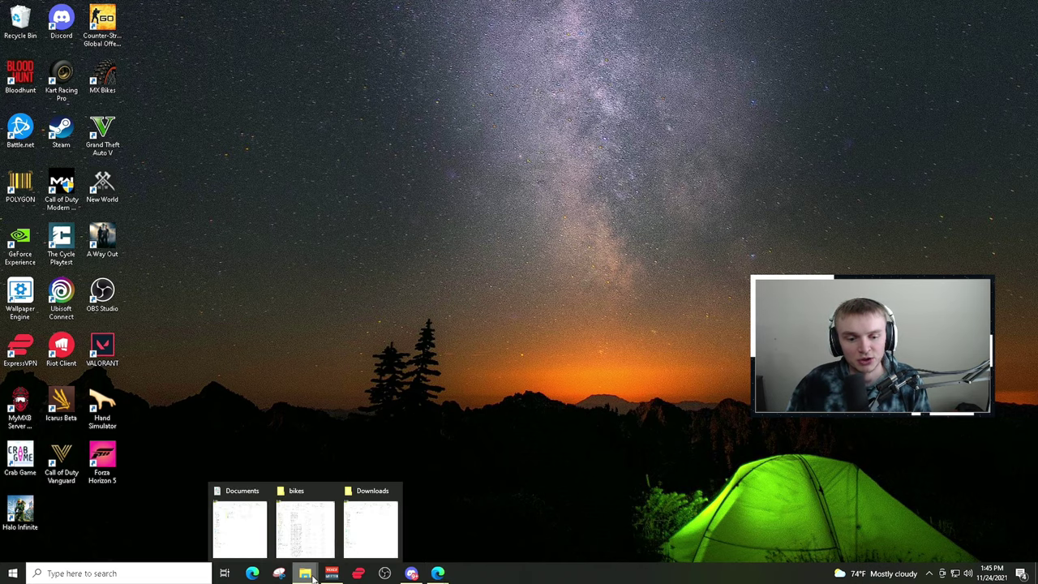
Step: Bring the Documents folder window forward and close the separate bikes folder window
mouse_move(305, 572)
click(300, 549)
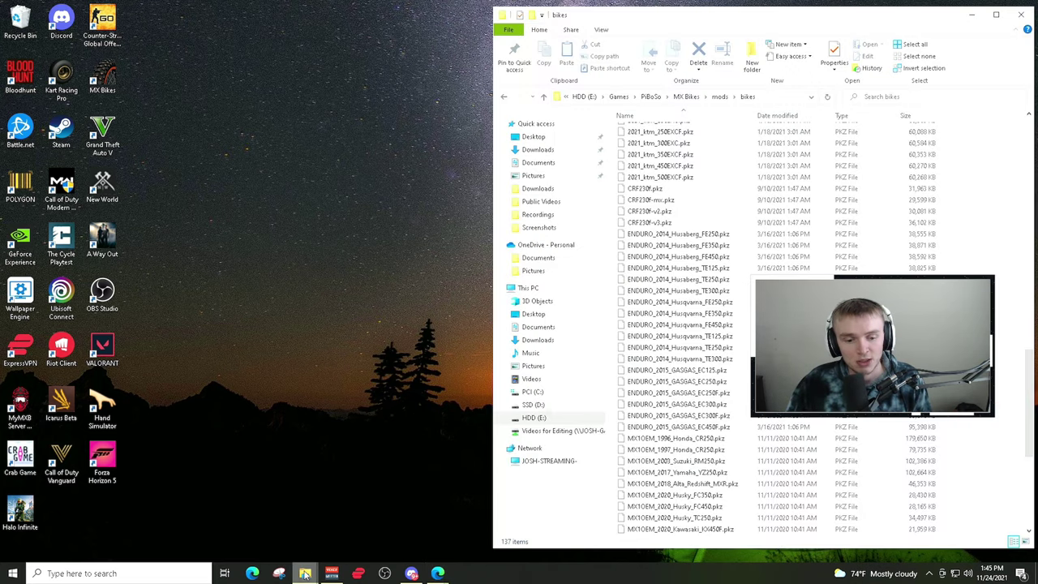
click(259, 539)
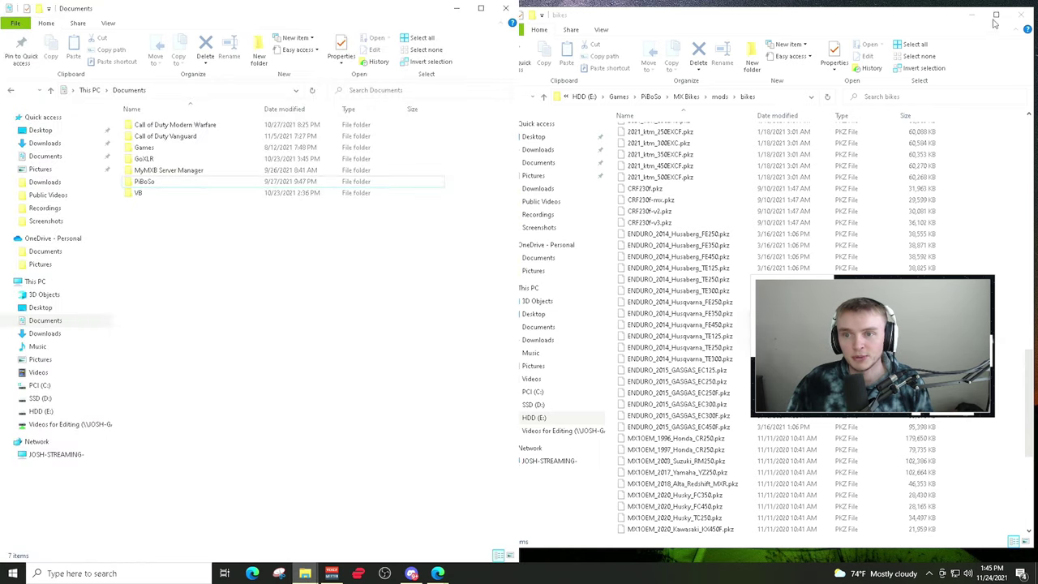
click(1020, 15)
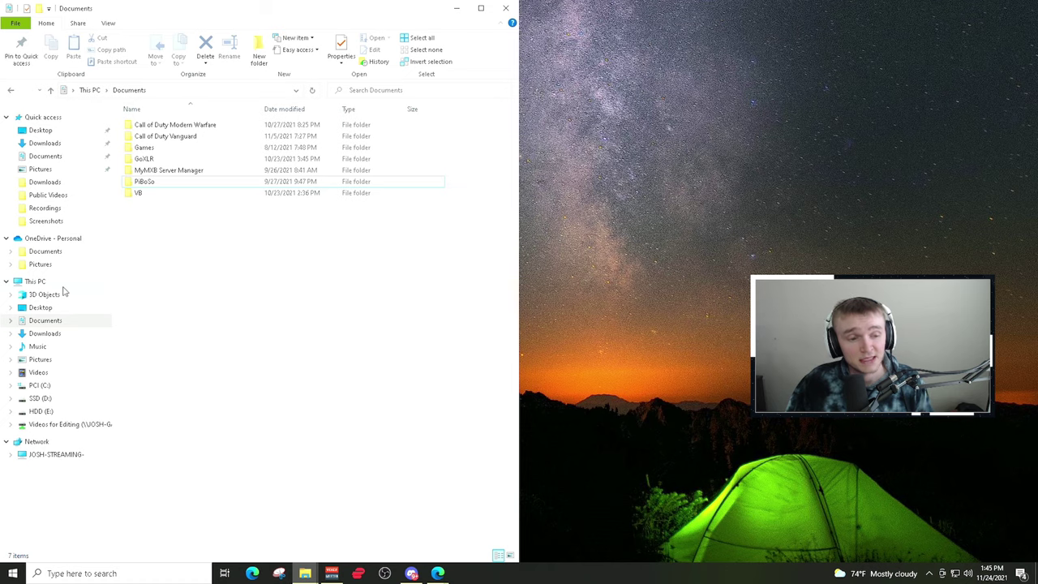
Step: Open the mods folder under PiBoSo > MX Bikes in Documents and show the Downloads folder window beside it
double_click(171, 184)
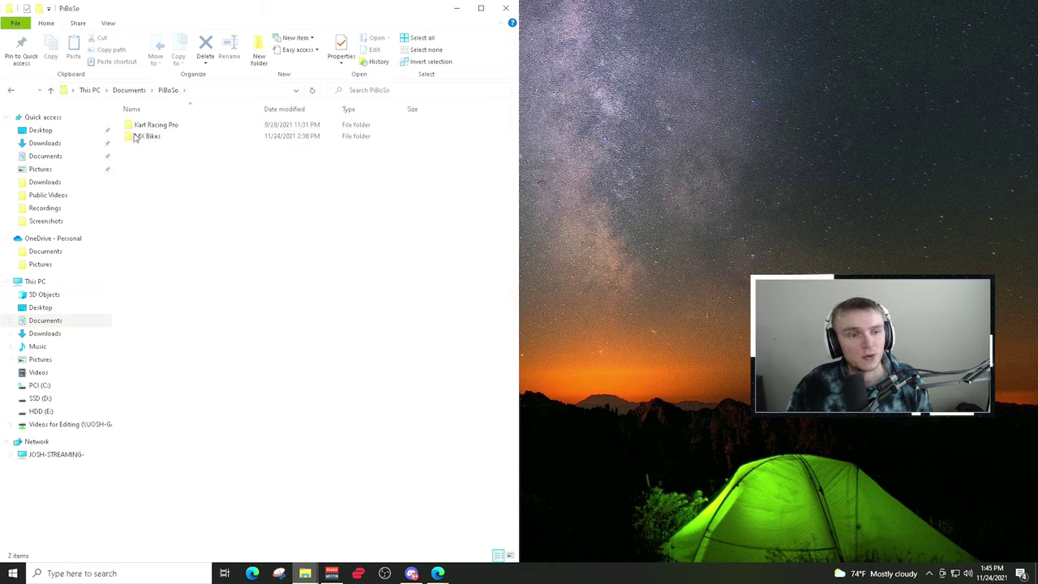
click(162, 138)
double_click(162, 137)
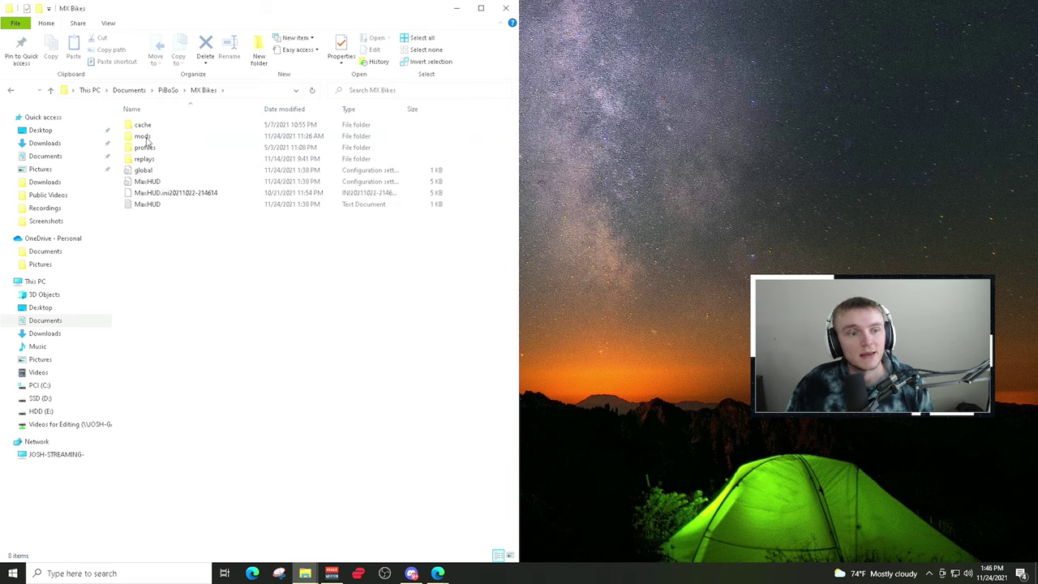
double_click(146, 137)
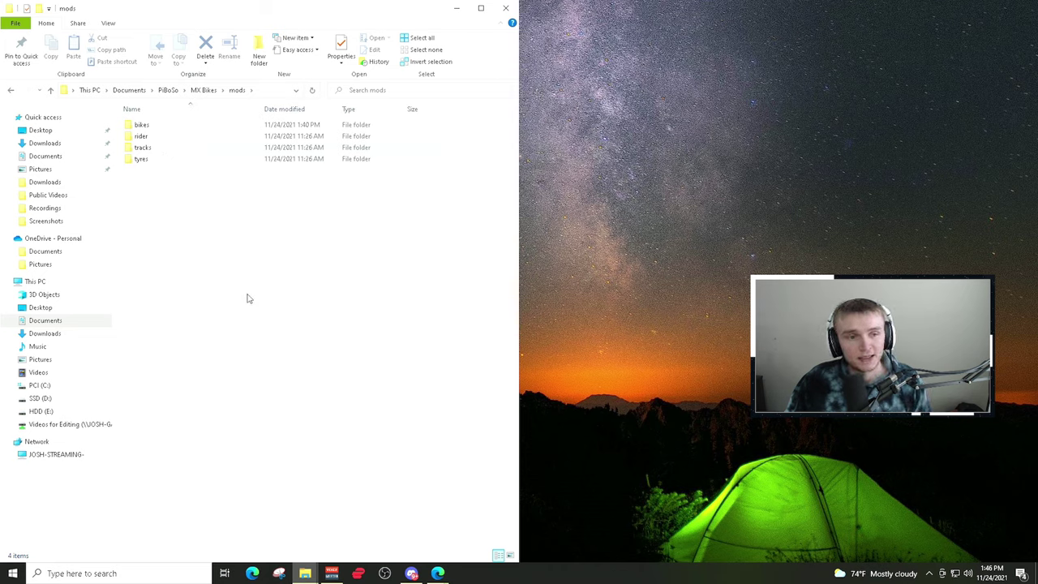
mouse_move(304, 570)
click(327, 550)
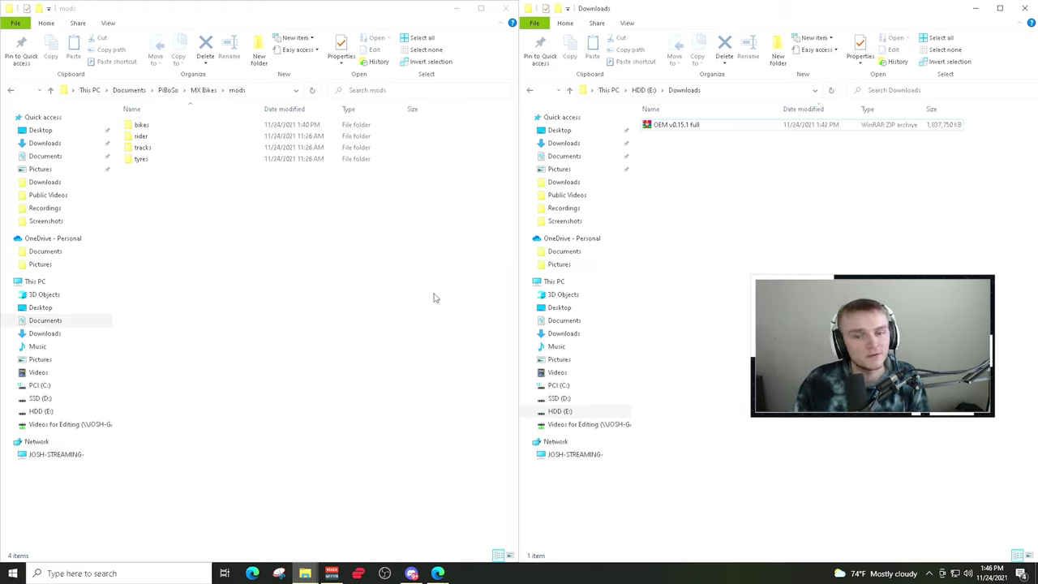
Step: Switch to Microsoft Edge and download the manual version of OEM Bike Pack v0.15.1 from MediaFire
click(437, 573)
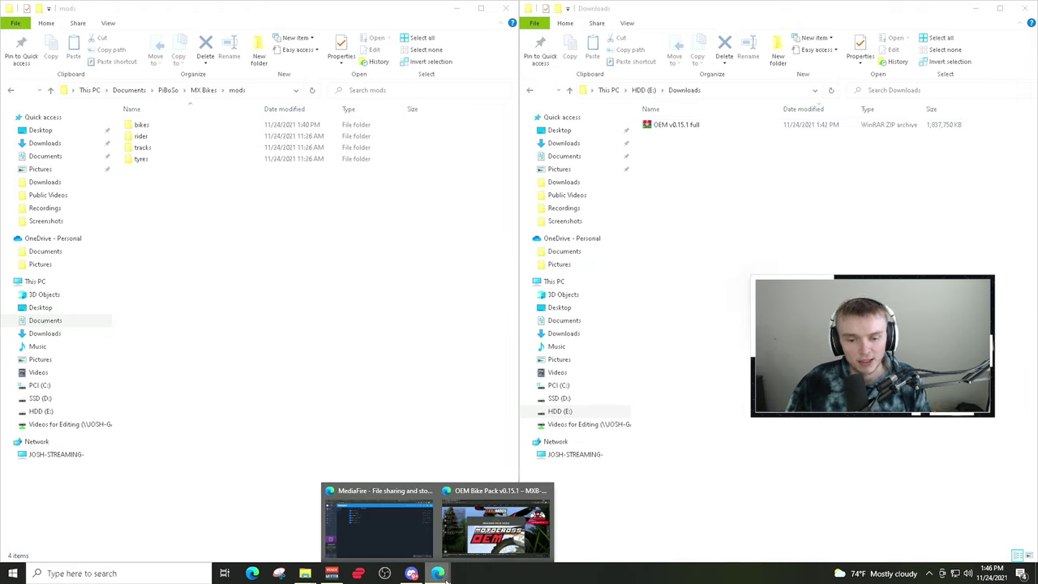
click(473, 556)
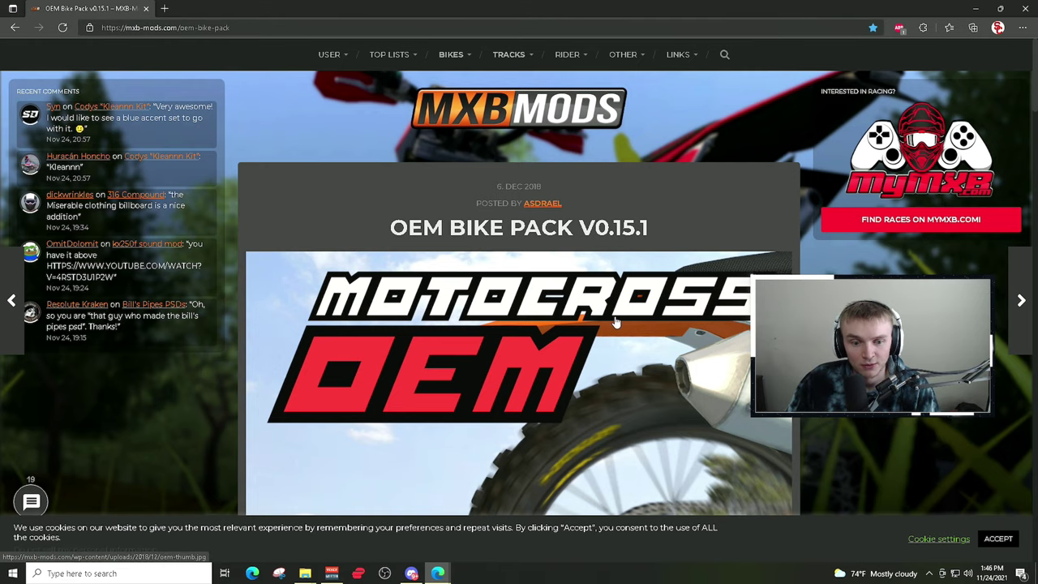
scroll(624, 329, down, 2)
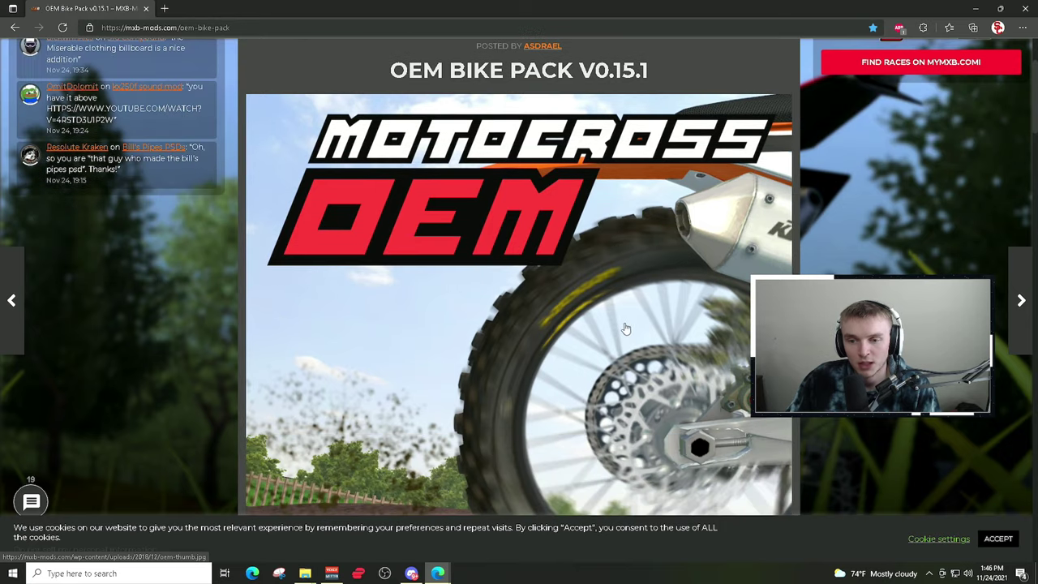
scroll(625, 325, down, 1)
scroll(635, 312, down, 3)
scroll(635, 304, down, 1)
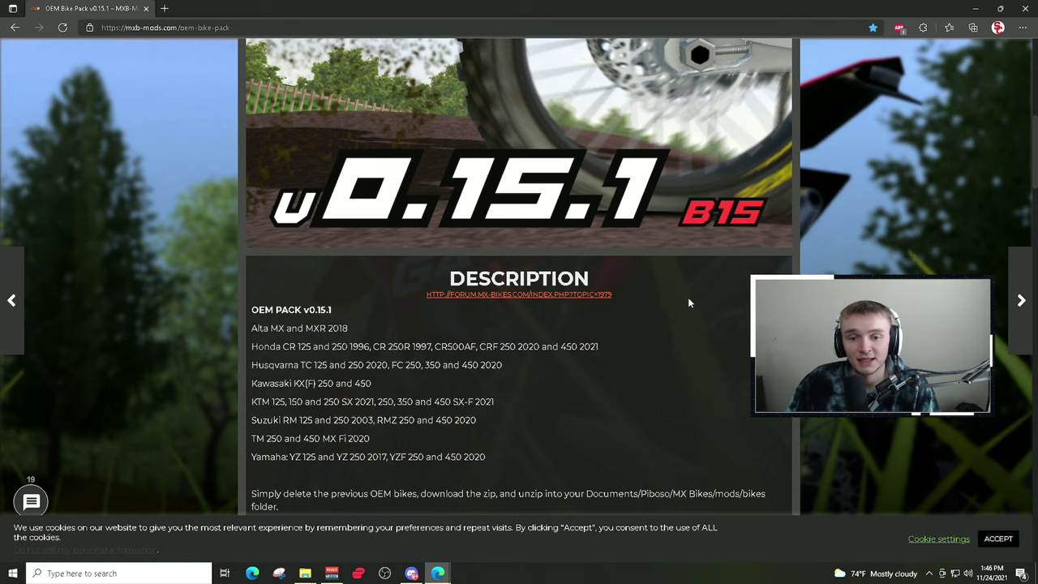
scroll(687, 297, down, 6)
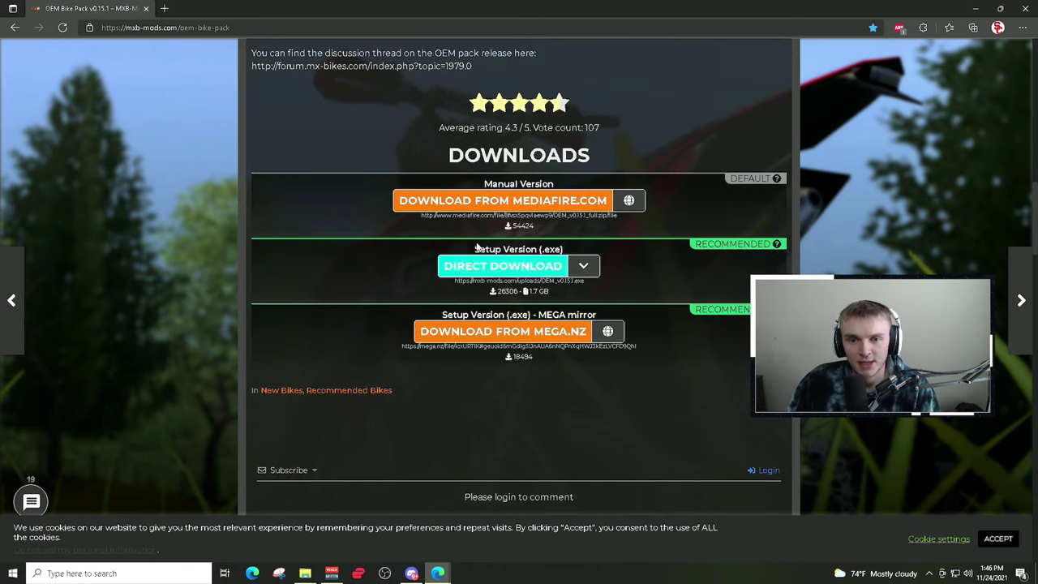
click(458, 203)
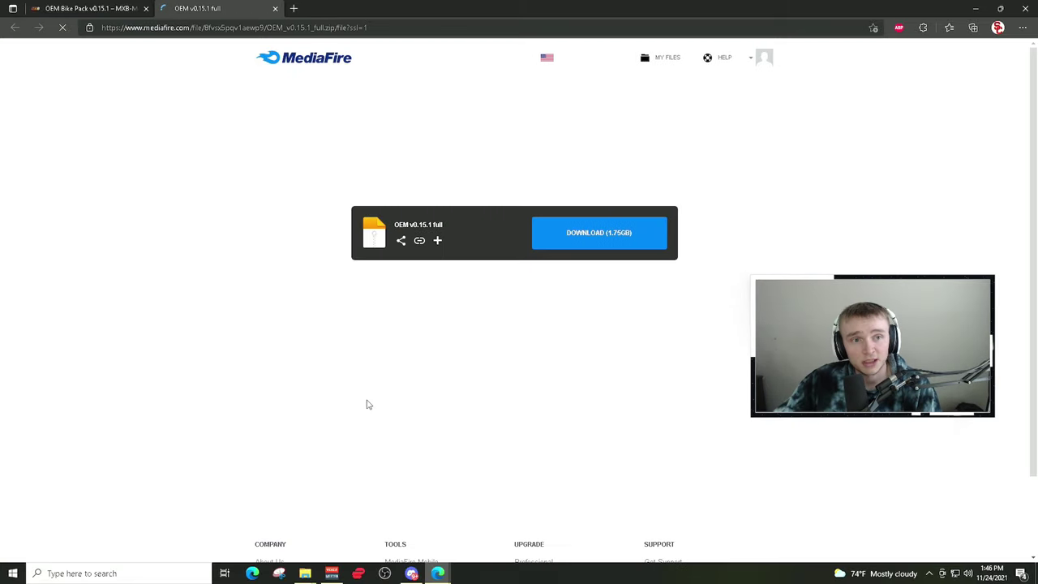
click(641, 239)
Step: Pause the new OEM v0.15.1 download and show the already downloaded zip in its folder beside the mods folder
mouse_move(867, 100)
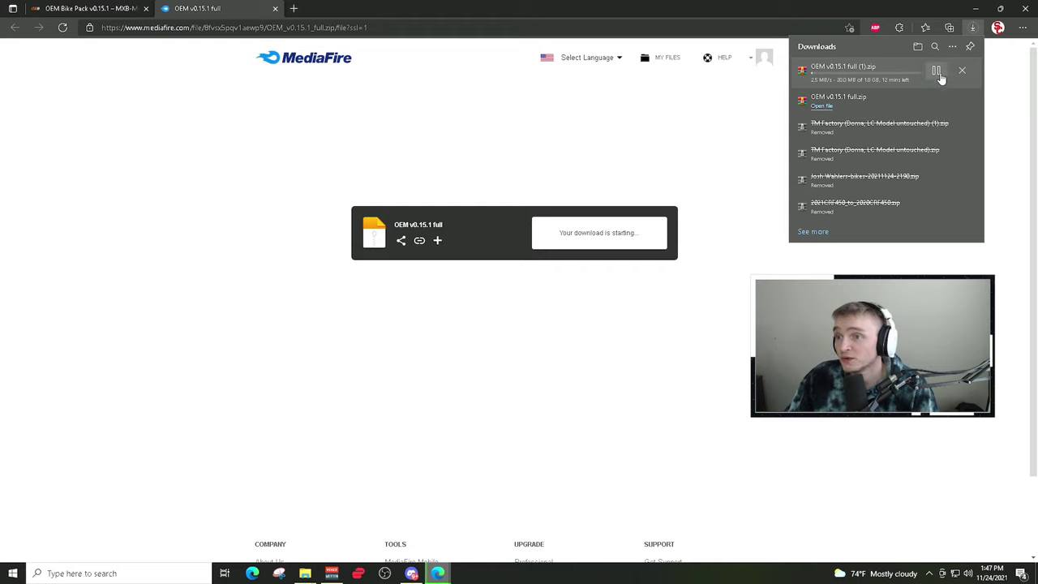
click(937, 73)
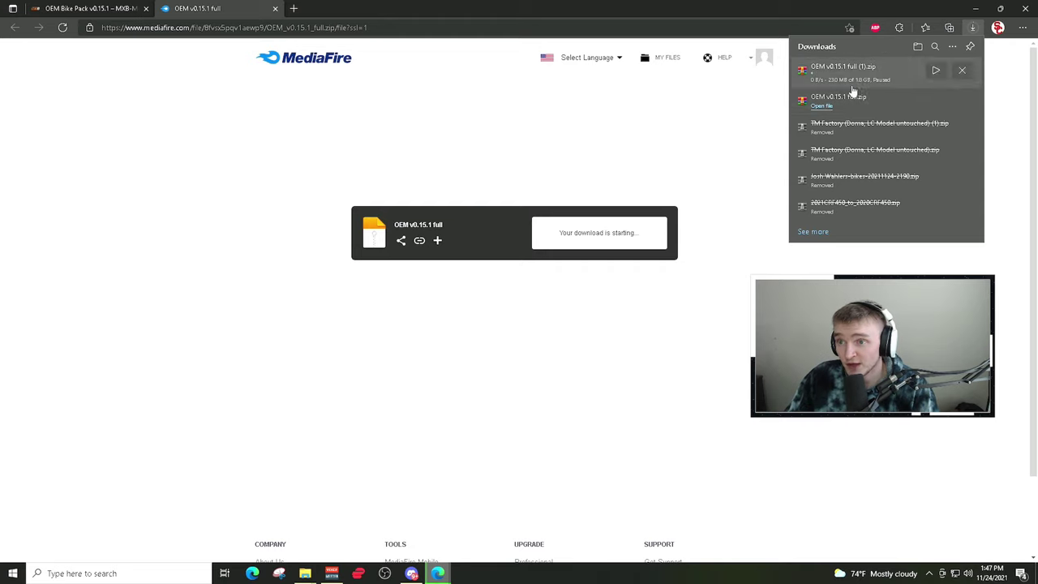
click(935, 100)
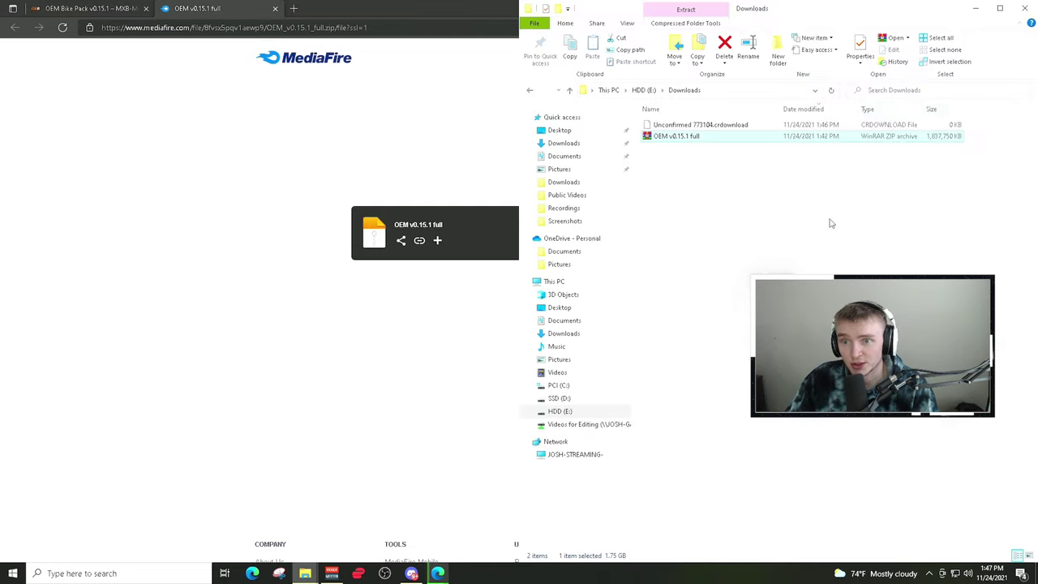
click(381, 148)
click(975, 8)
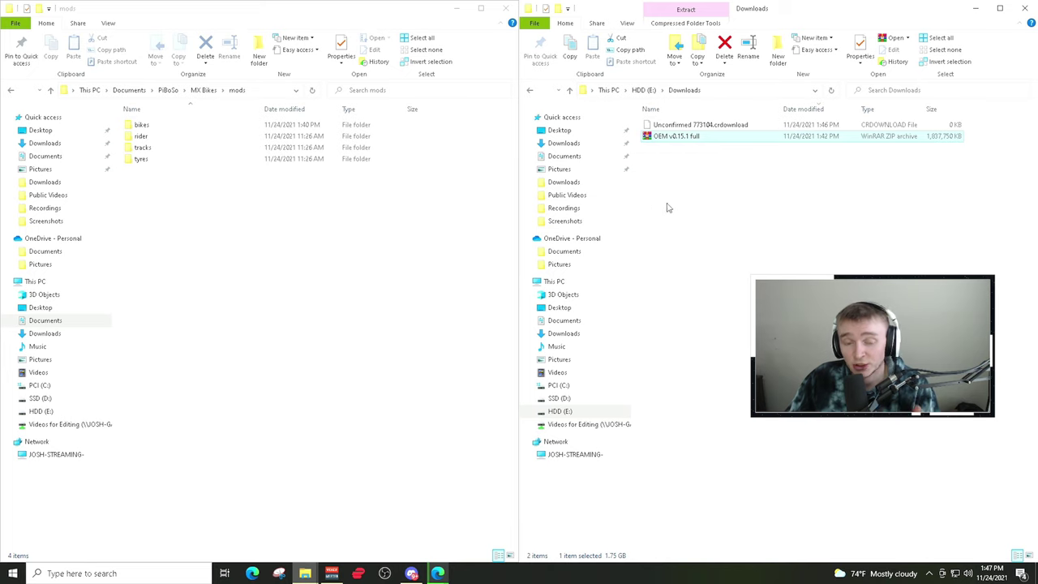
Step: Open the OEM v0.15.1 full archive in WinRAR and move its window clear of the mods folder
double_click(683, 140)
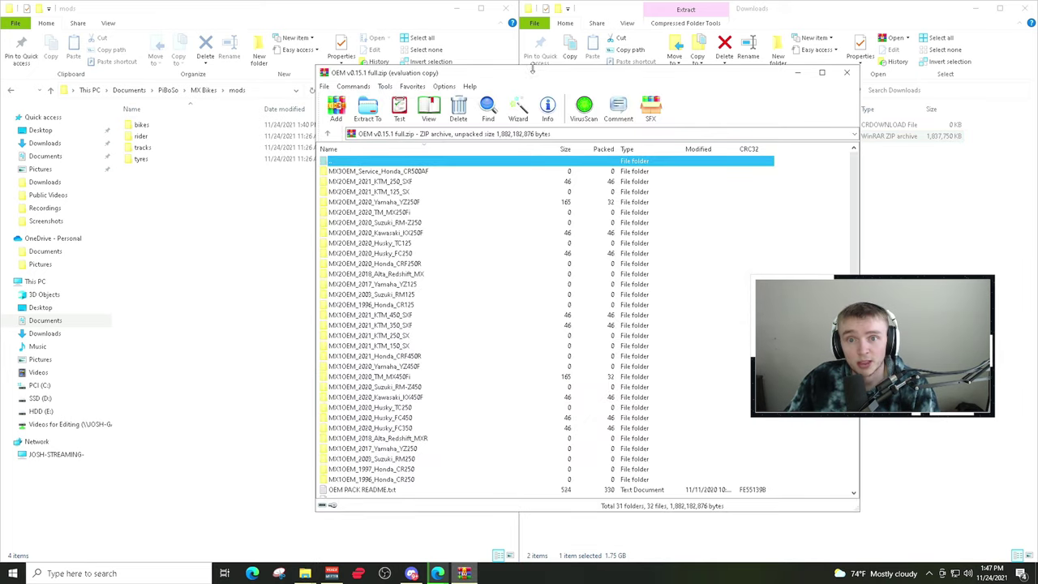
drag(534, 73, 755, 107)
key(Escape)
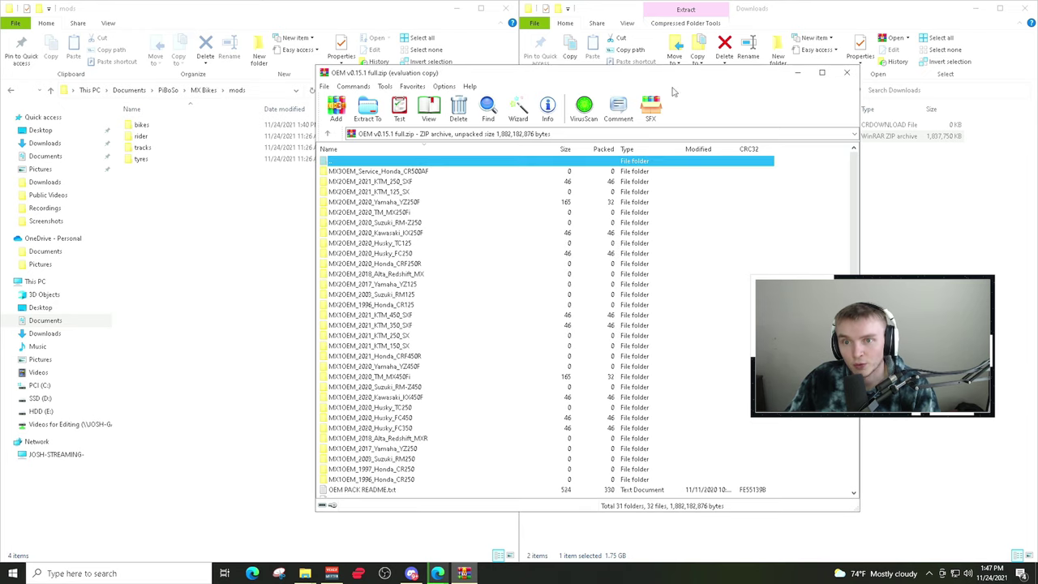
drag(665, 81, 908, 122)
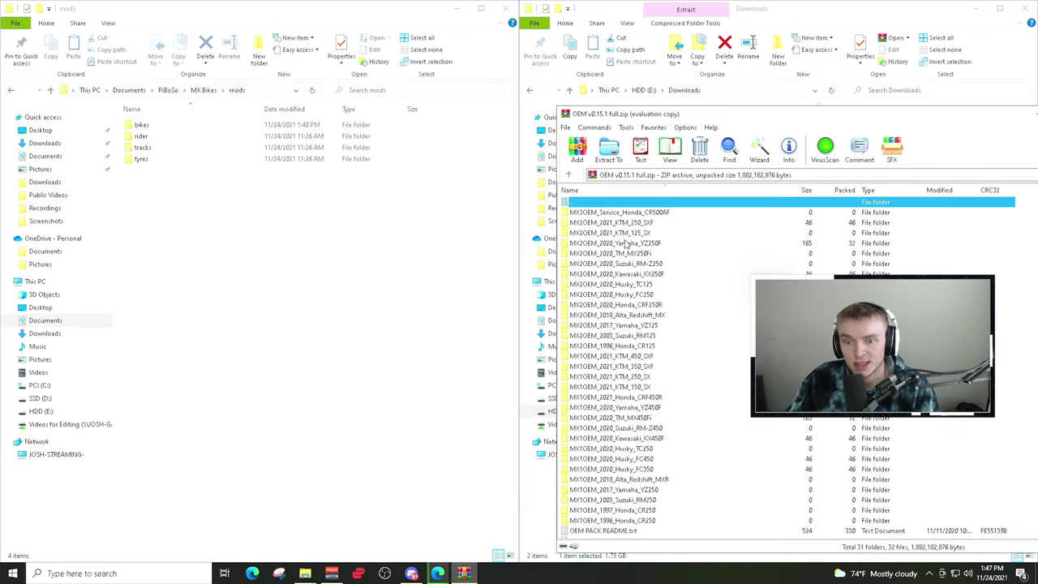
Step: Extract all folders and files of the OEM archive into the bikes folder inside mods
scroll(631, 265, down, 7)
scroll(631, 264, up, 7)
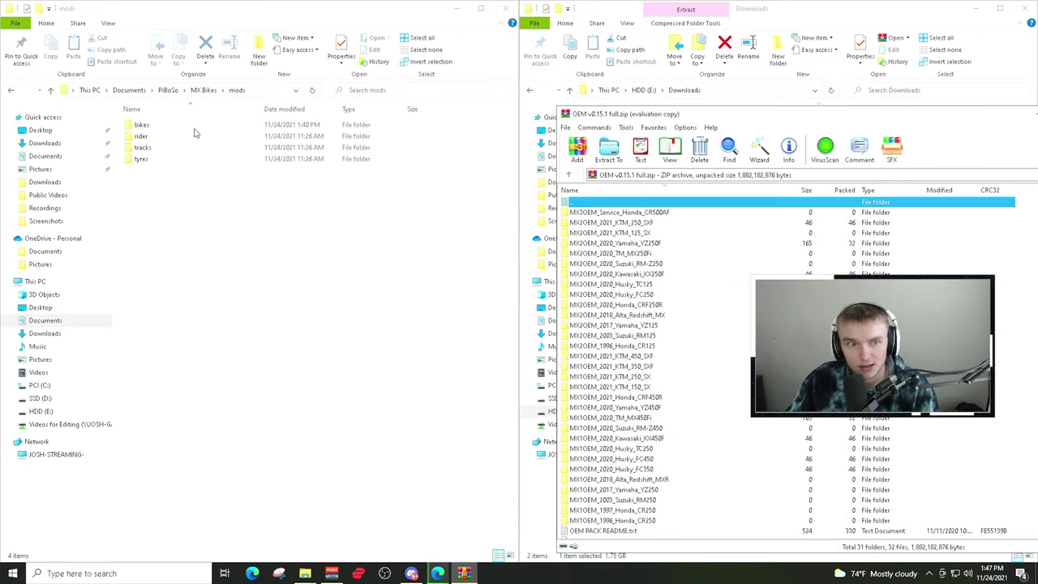
click(639, 215)
scroll(637, 276, down, 10)
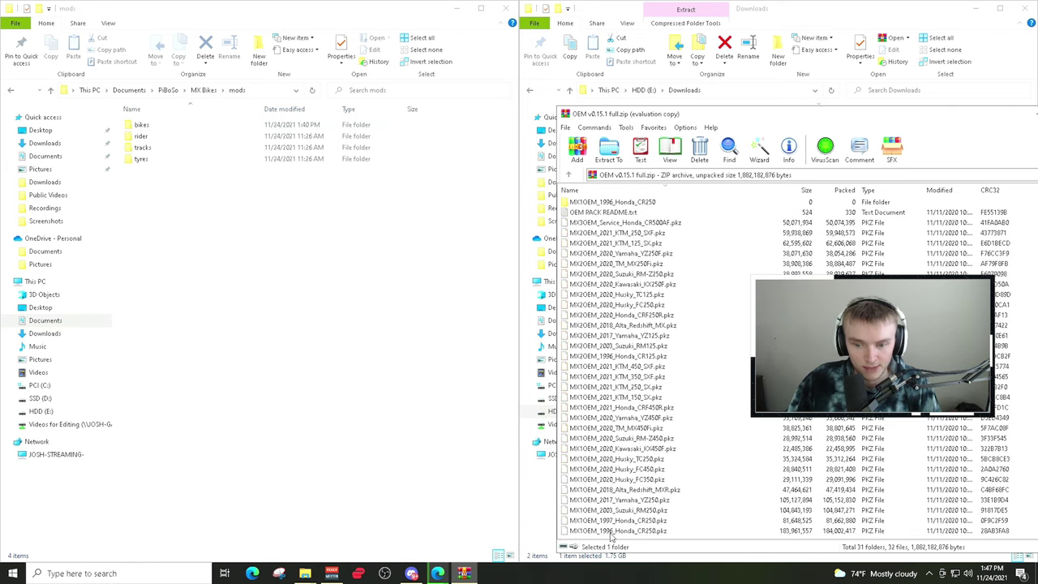
shift+click(616, 530)
double_click(168, 127)
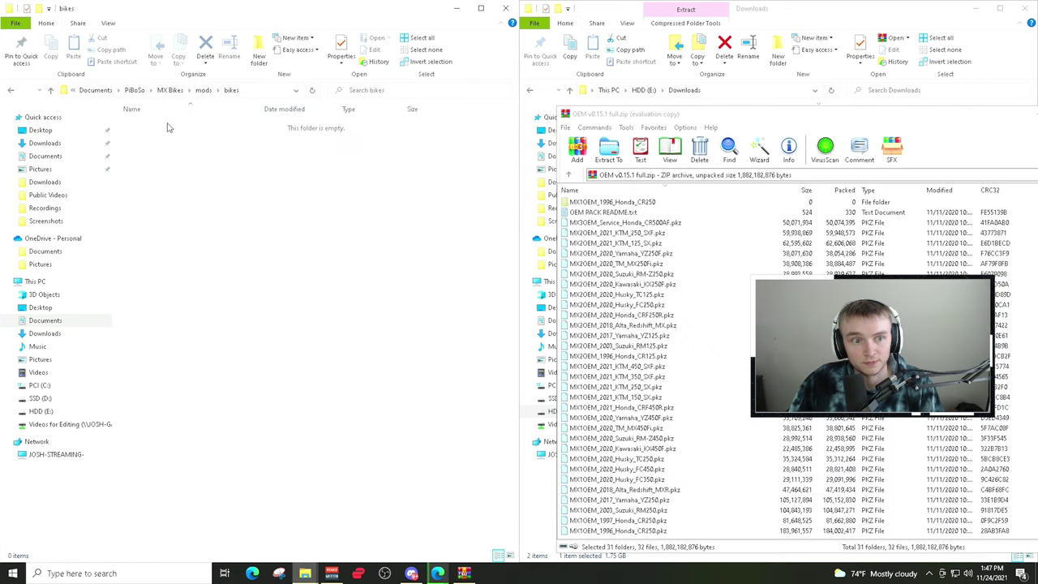
drag(660, 266, 336, 255)
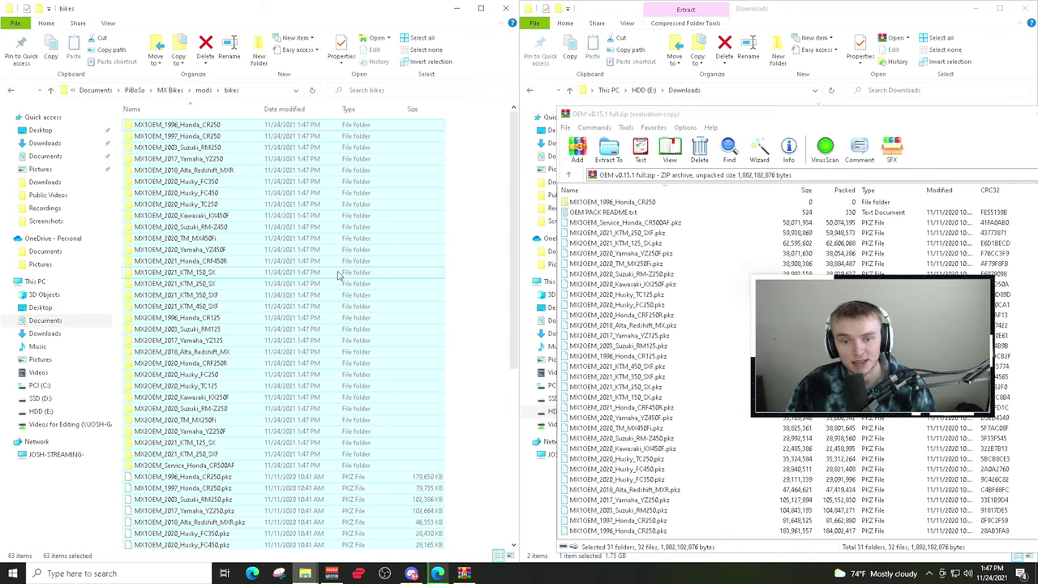
Step: Close the archive window and launch the MX Bikes game from the desktop
drag(910, 115, 754, 103)
click(933, 100)
key(super+d)
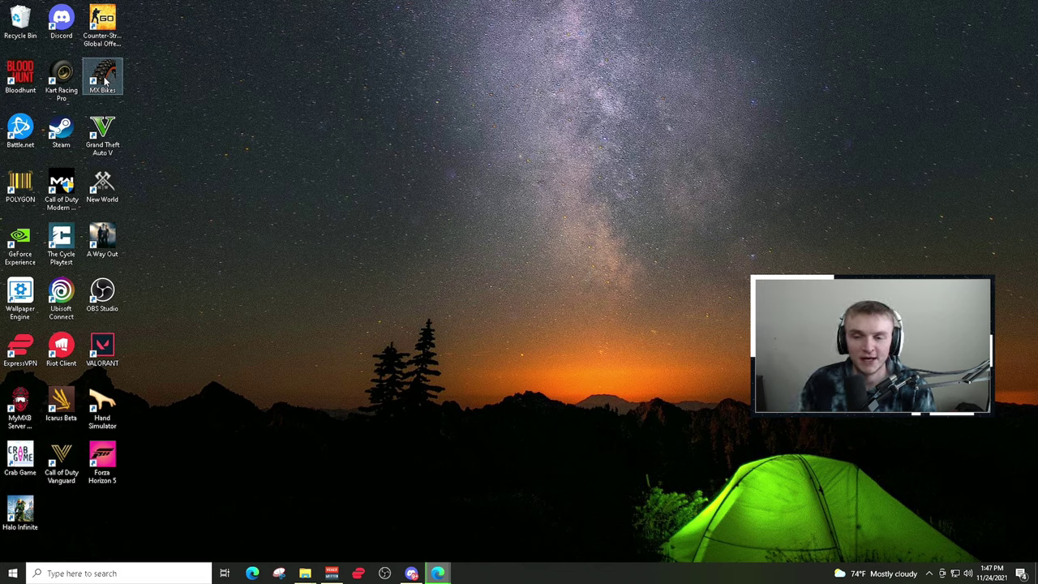
double_click(105, 79)
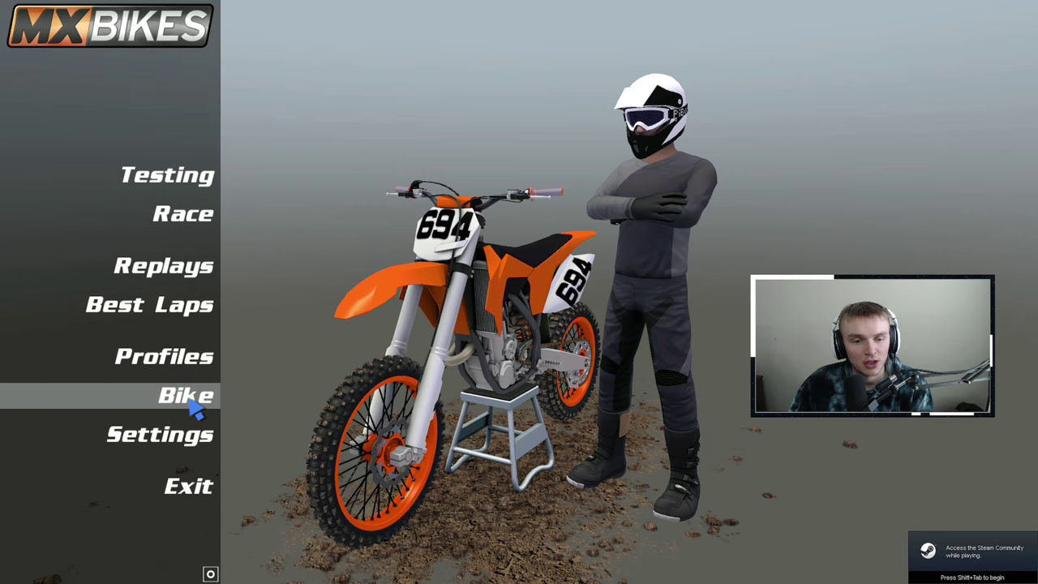
Step: Open the game's bike selection and set the category to MX1 OEM
click(193, 405)
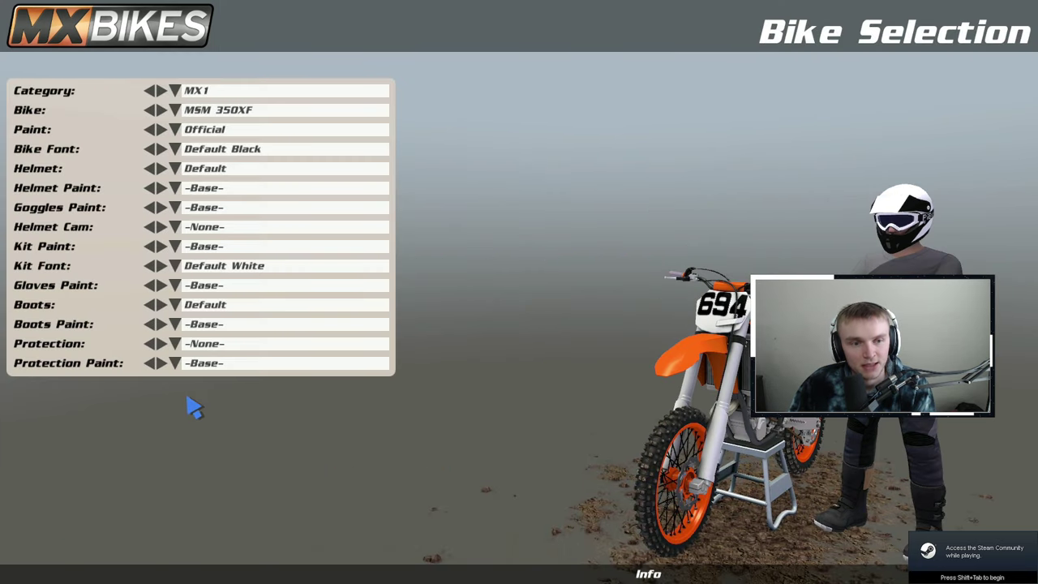
click(209, 92)
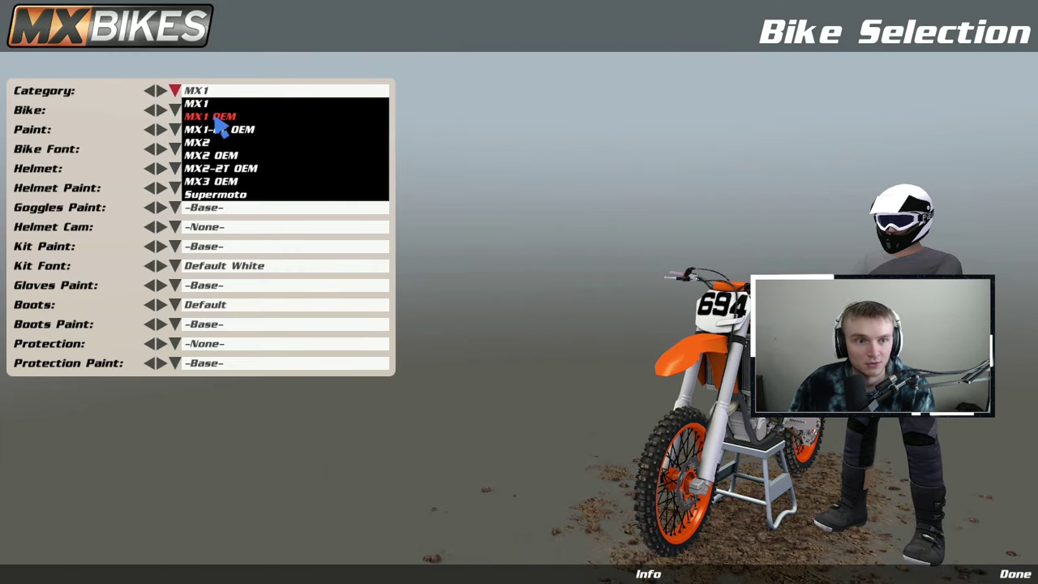
click(215, 118)
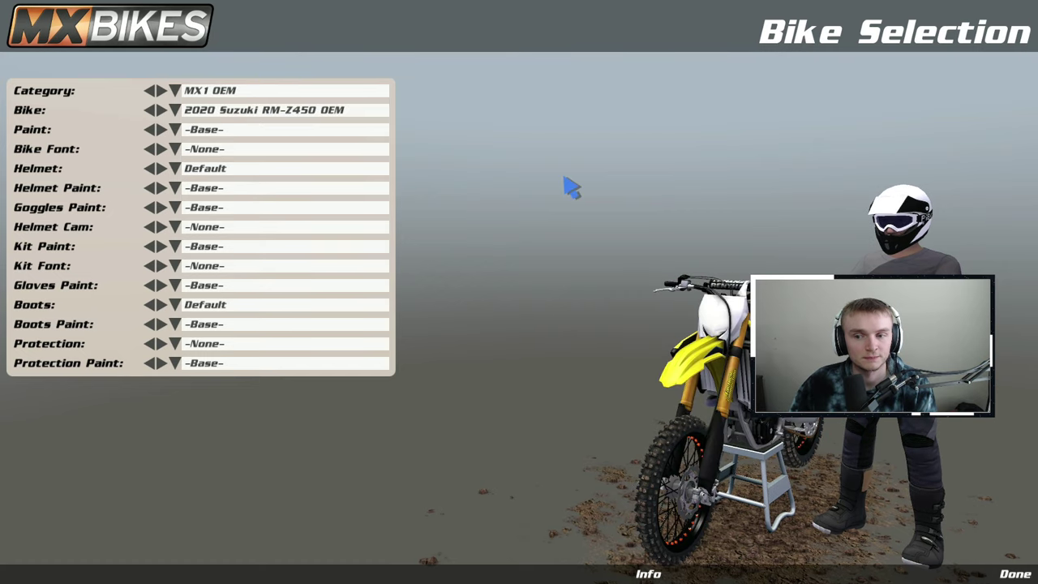
Step: Look through the MX1 OEM bike list and rotate the preview to view the 2020 Suzuki RM-Z450 OEM from the side
click(295, 114)
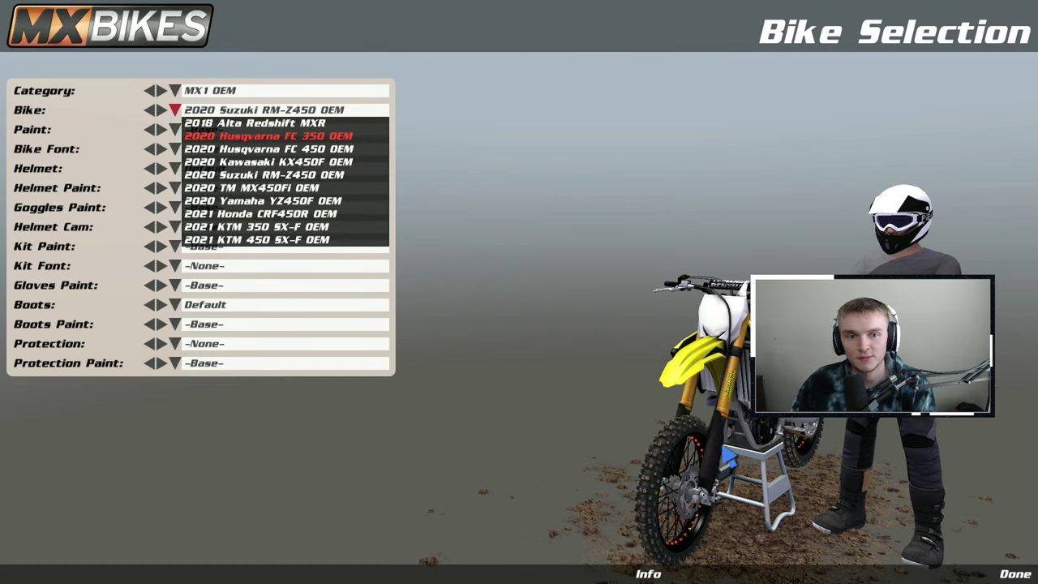
drag(734, 452, 334, 197)
click(268, 114)
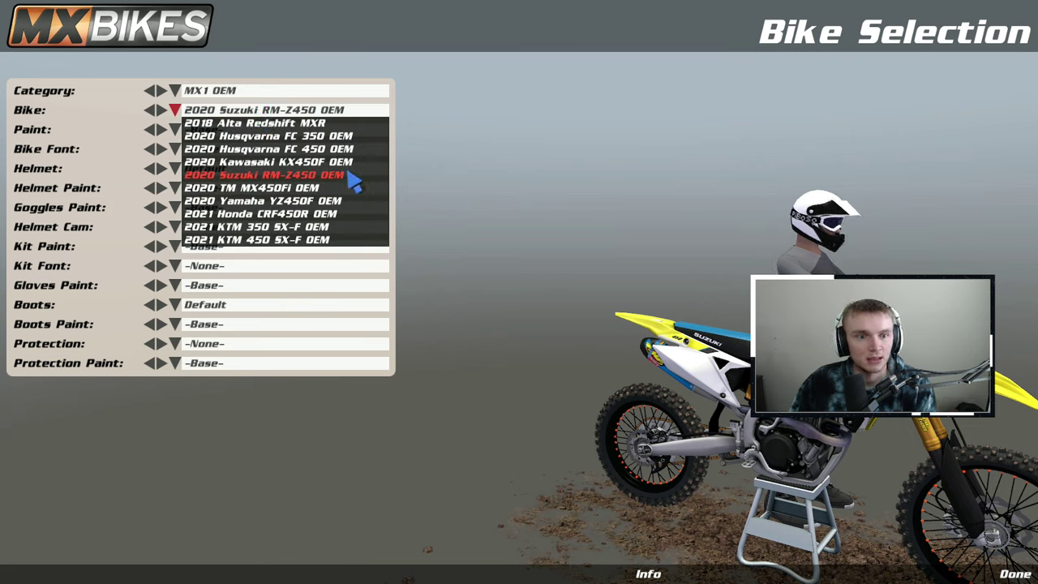
click(276, 109)
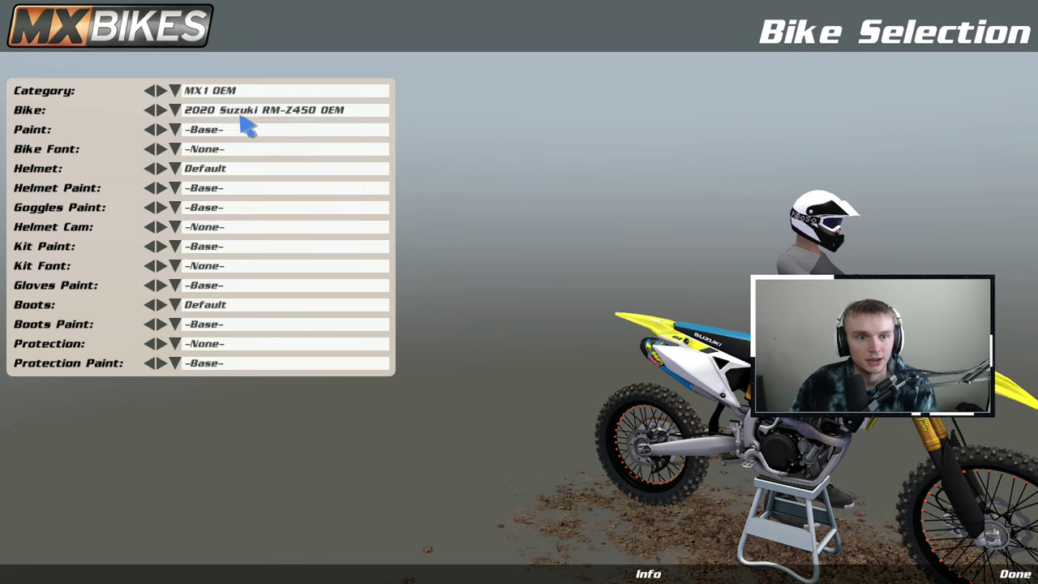
click(252, 113)
click(348, 174)
Step: Set the bike category to MX2 OEM, look through its bike list, and rotate the preview of the 2020 Honda CRF250R OEM
click(266, 93)
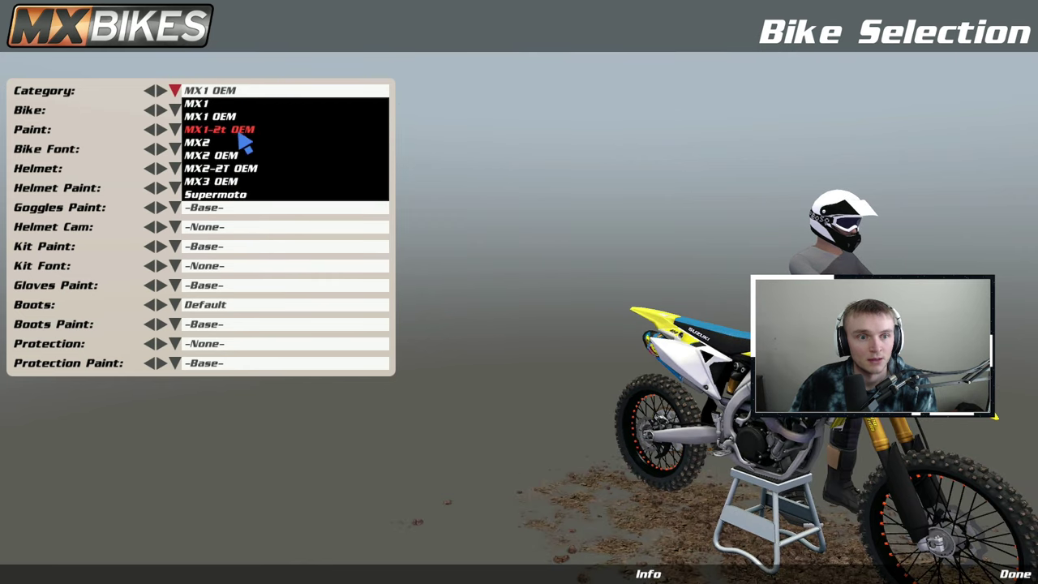
click(219, 158)
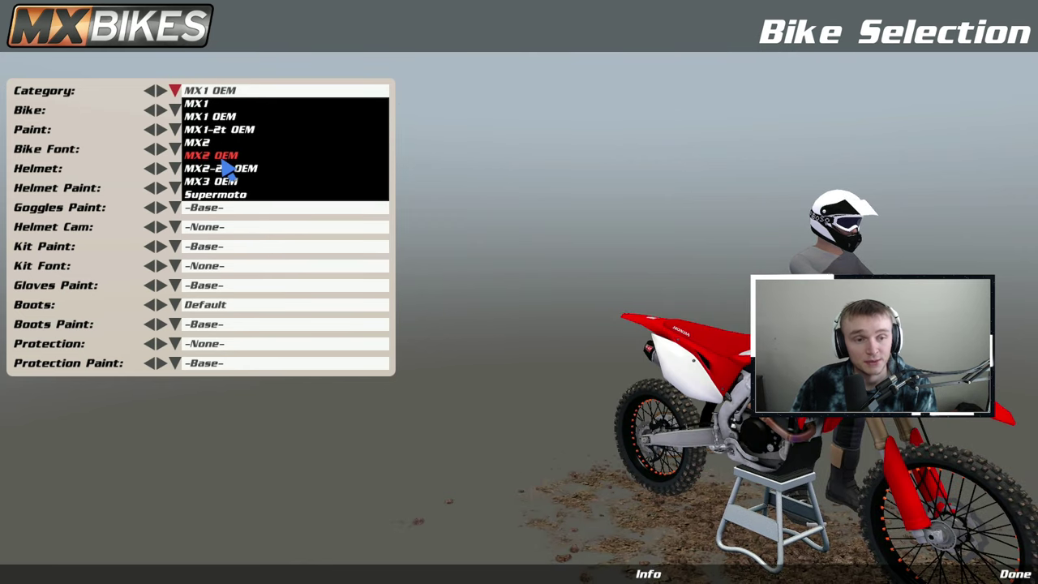
click(348, 112)
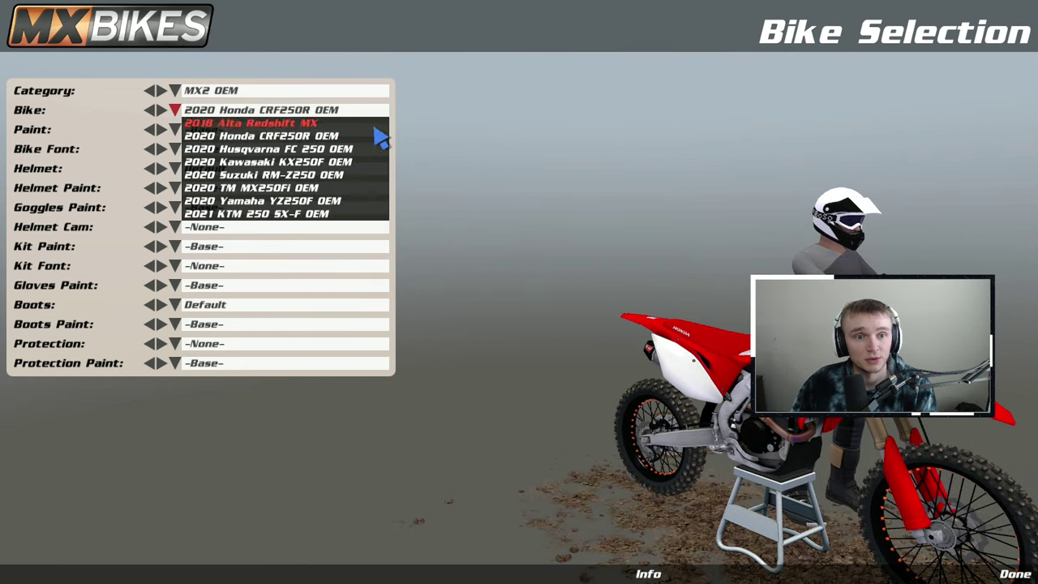
click(512, 320)
drag(599, 389, 369, 251)
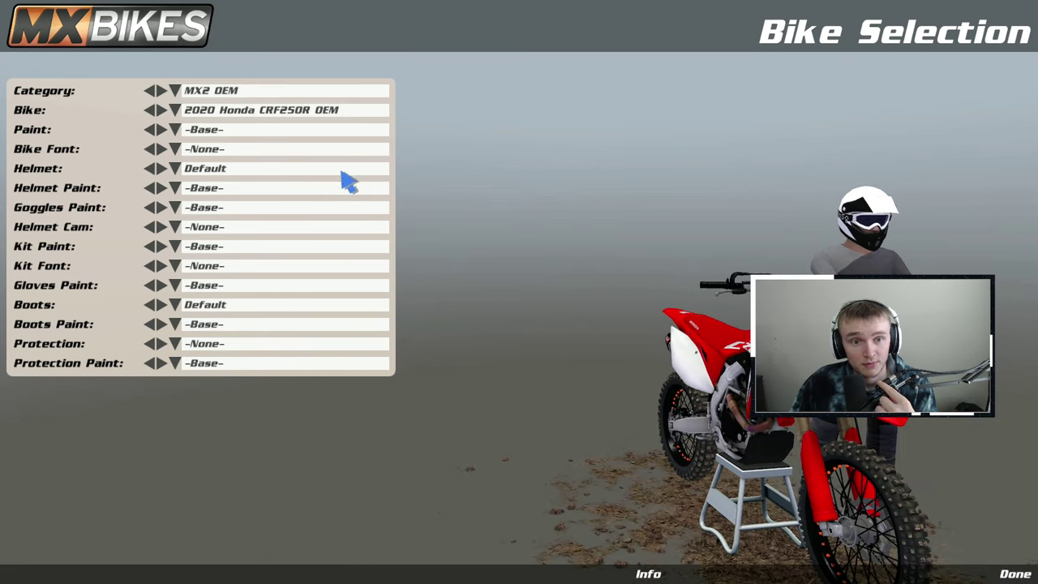
click(294, 110)
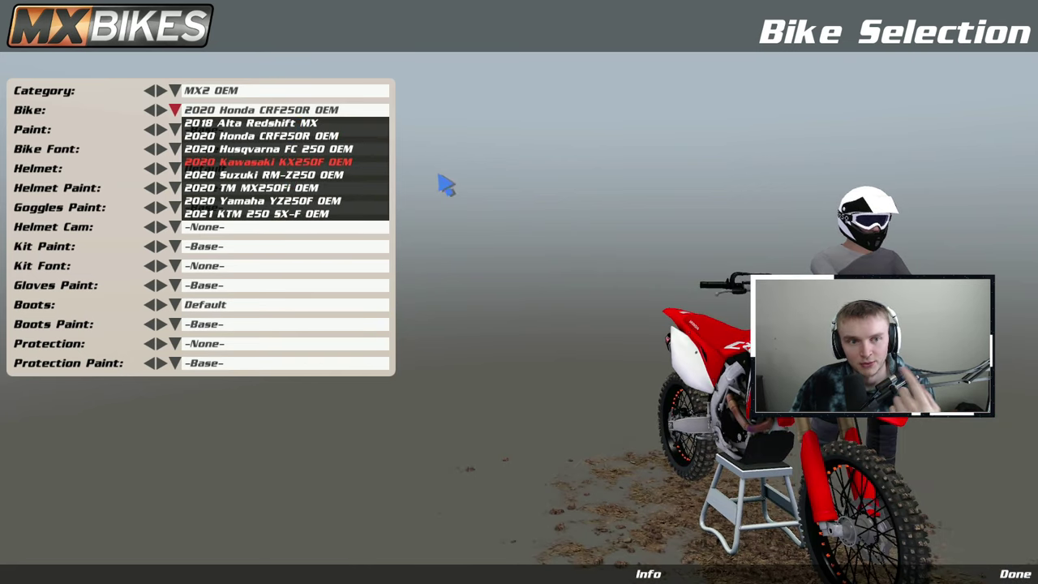
click(617, 209)
drag(674, 419, 1028, 454)
Step: Leave the bike selection and exit the game to the desktop
click(1023, 572)
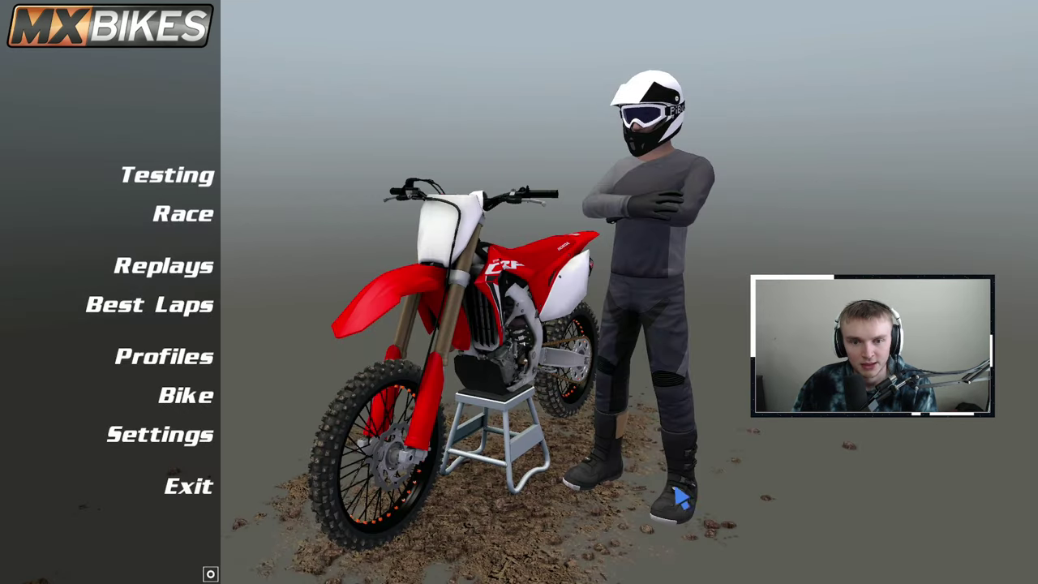
click(200, 487)
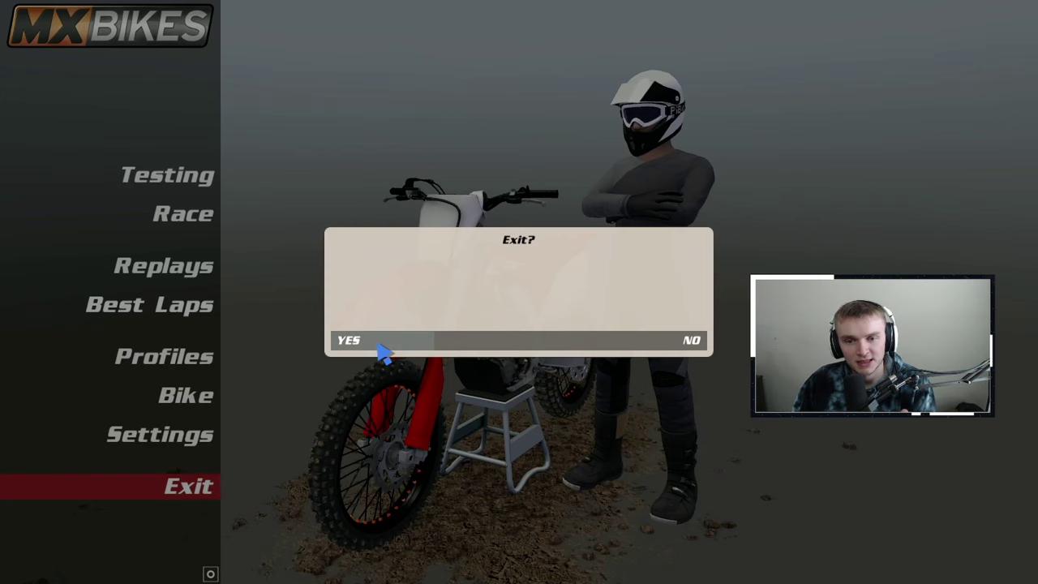
click(381, 345)
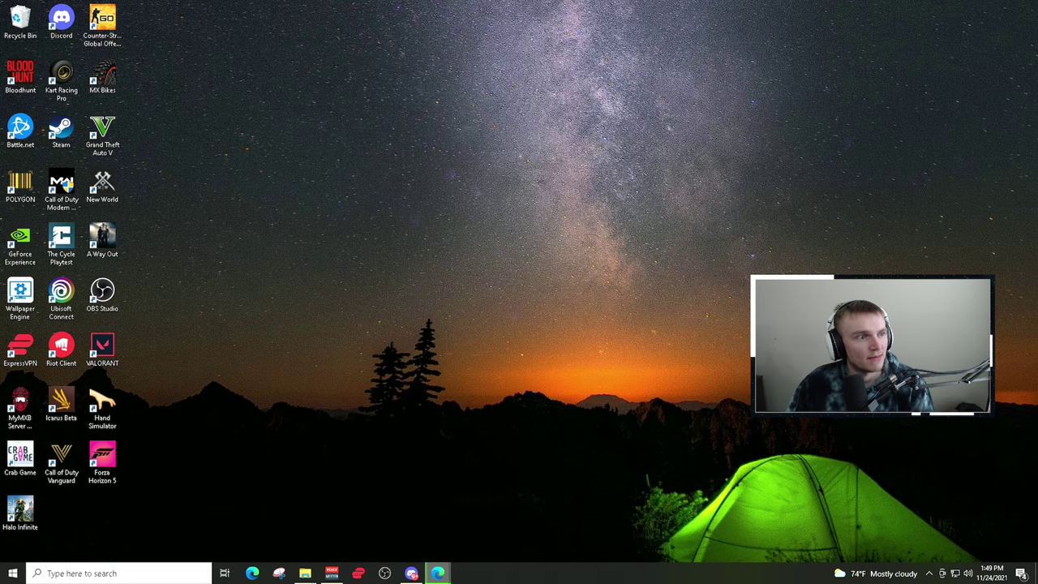
Step: Switch to the browser with the MXB-Mods home page and look through the newest uploaded mods
click(438, 572)
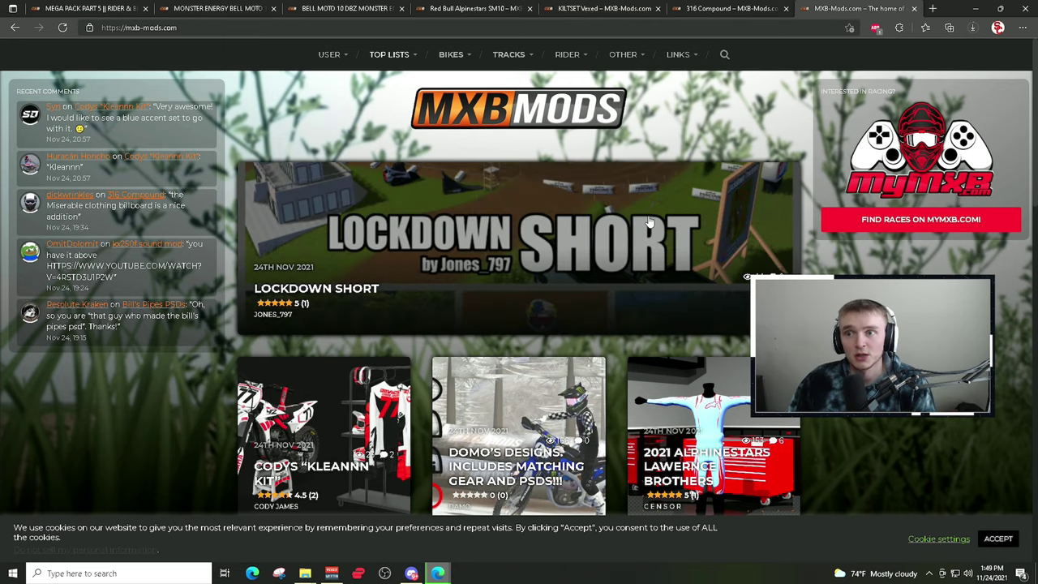
mouse_move(464, 60)
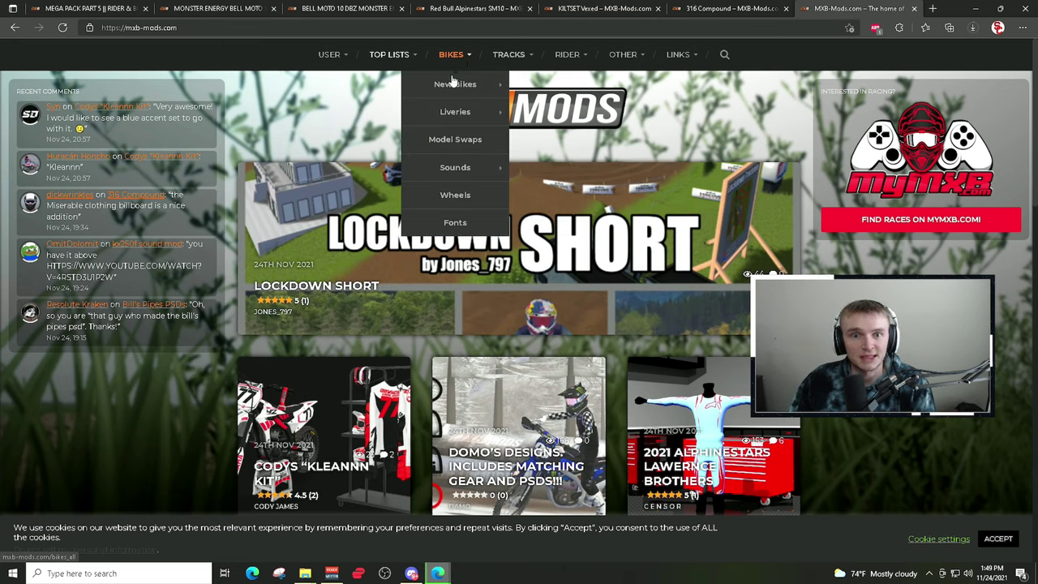
mouse_move(462, 114)
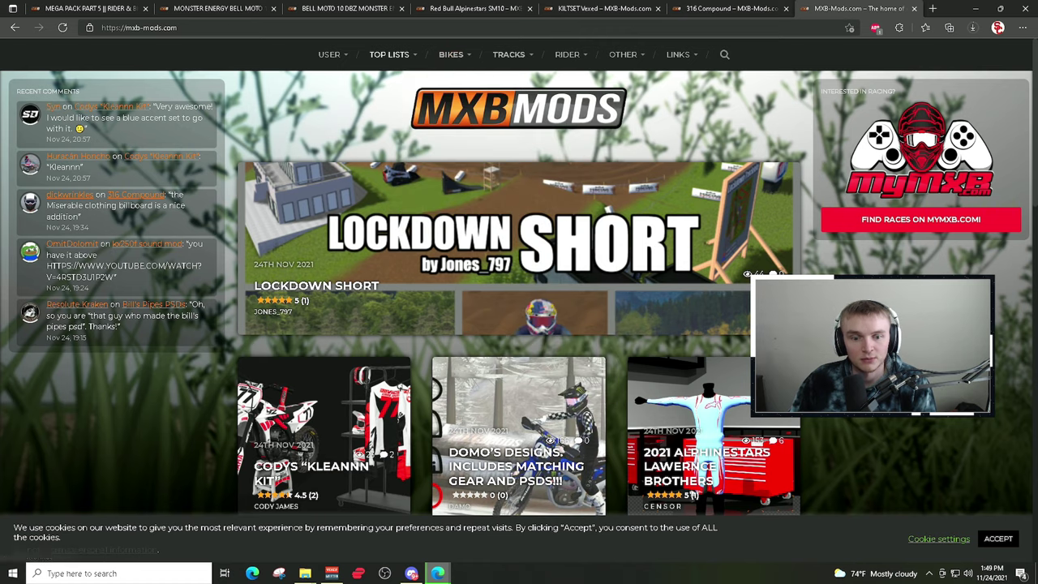
scroll(621, 332, down, 2)
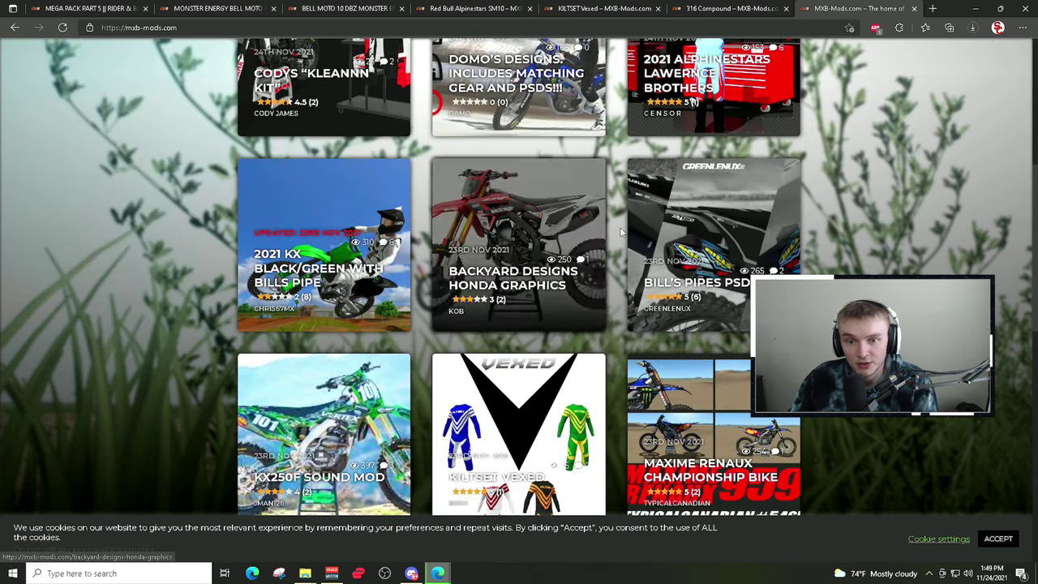
scroll(325, 244, up, 2)
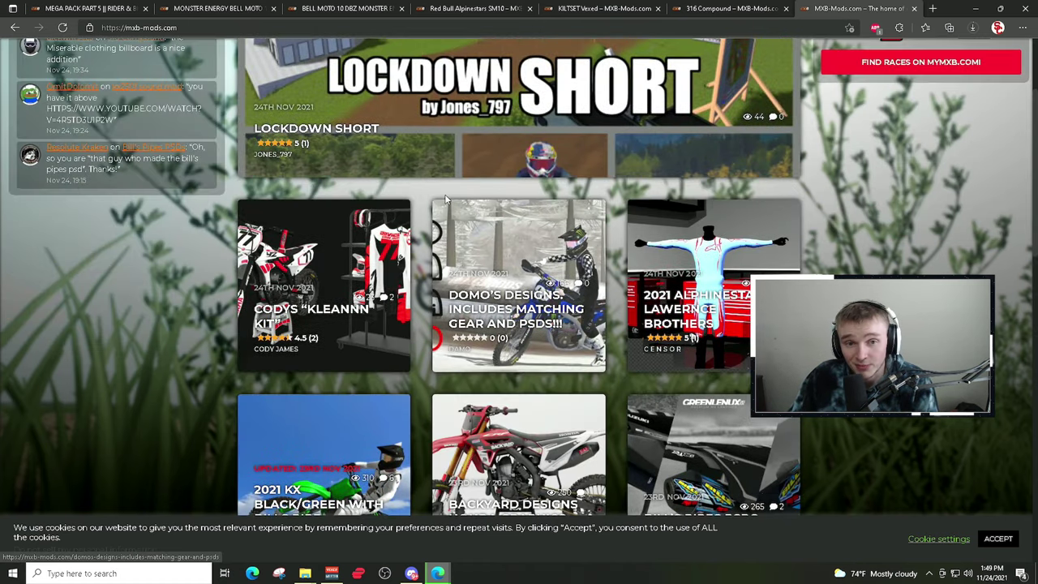
scroll(588, 344, down, 3)
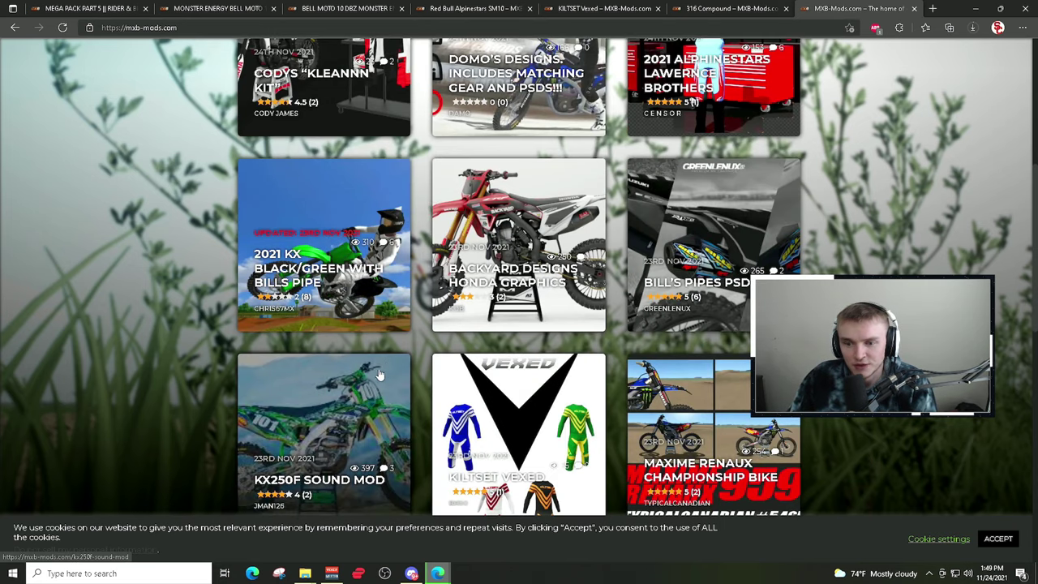
scroll(388, 369, down, 4)
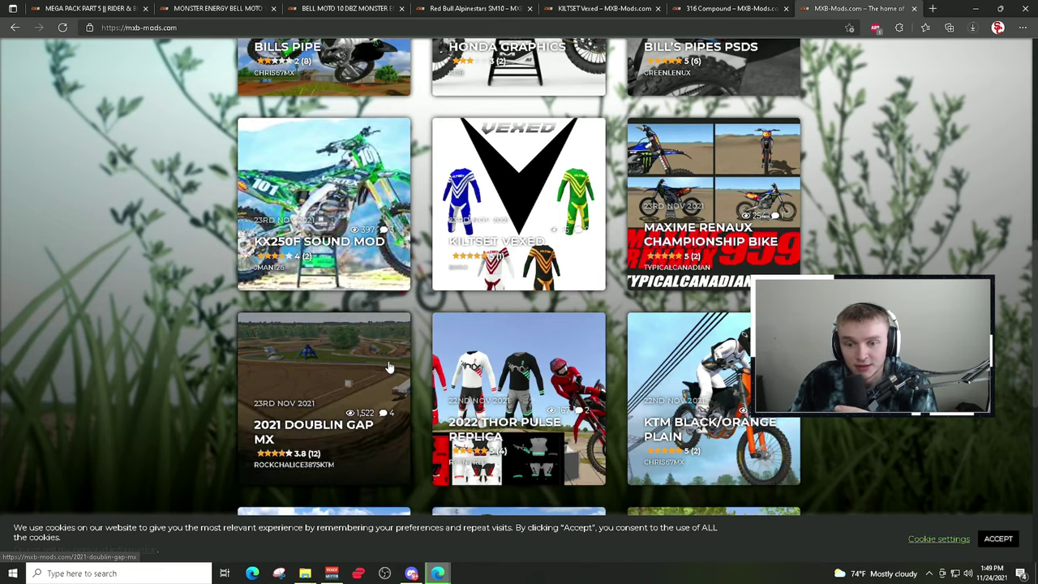
scroll(388, 375, down, 3)
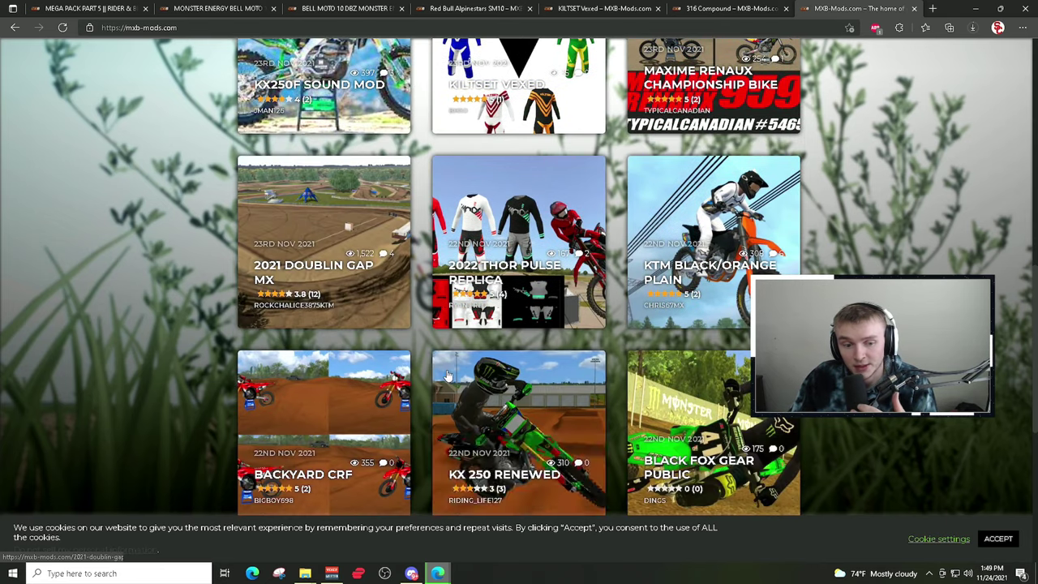
scroll(349, 397, up, 7)
scroll(349, 397, up, 5)
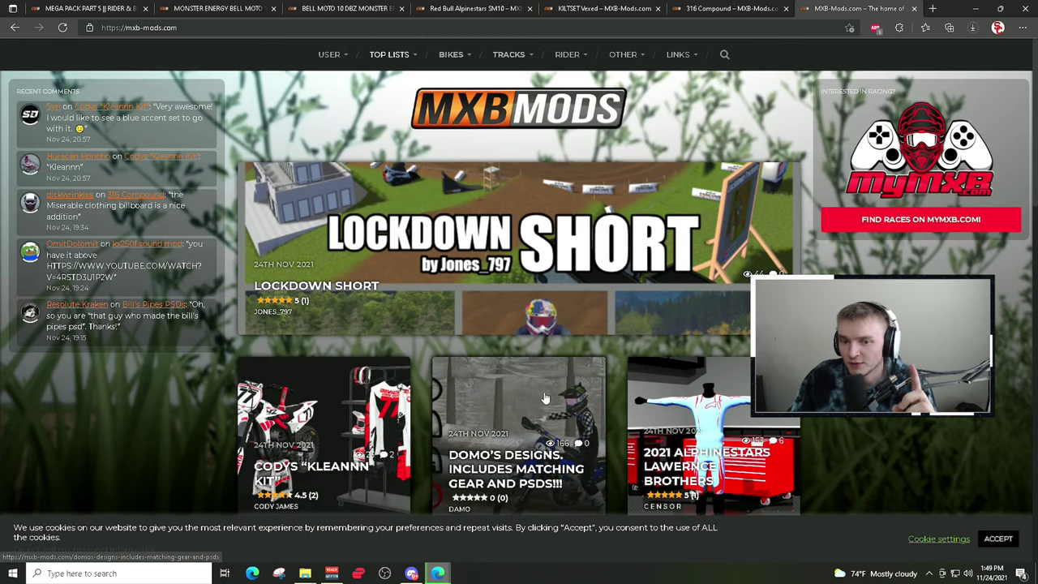
scroll(446, 416, down, 6)
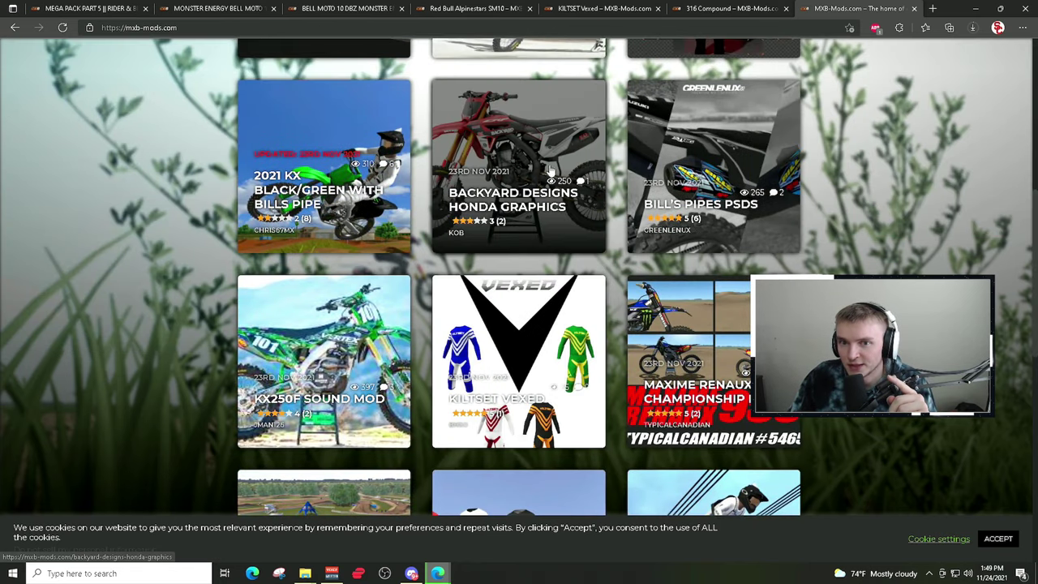
Step: Open the Backyard Designs Honda Graphics mod and examine its page down to the comments and related liveries
click(560, 134)
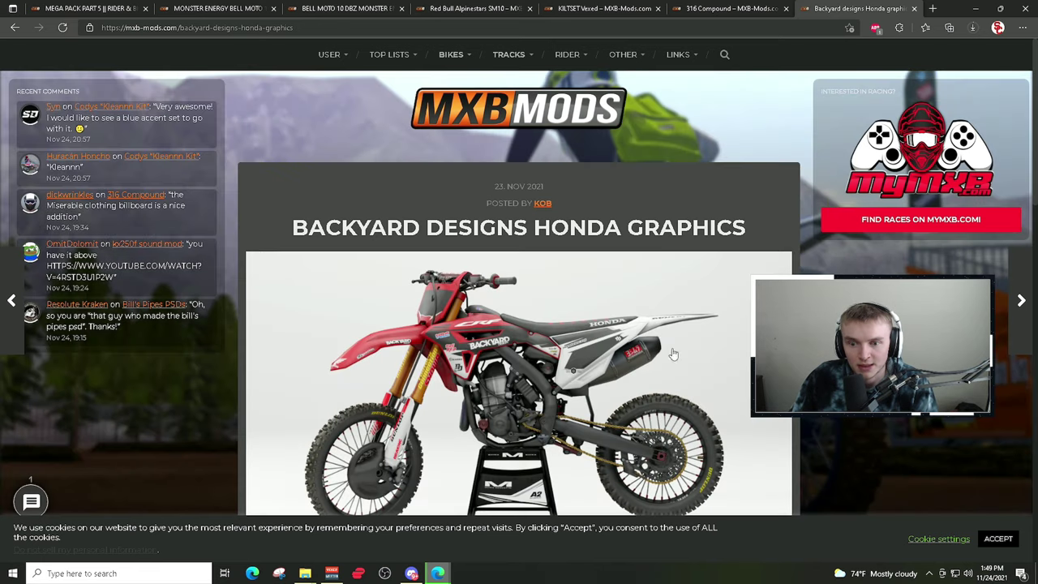
scroll(605, 339, down, 1)
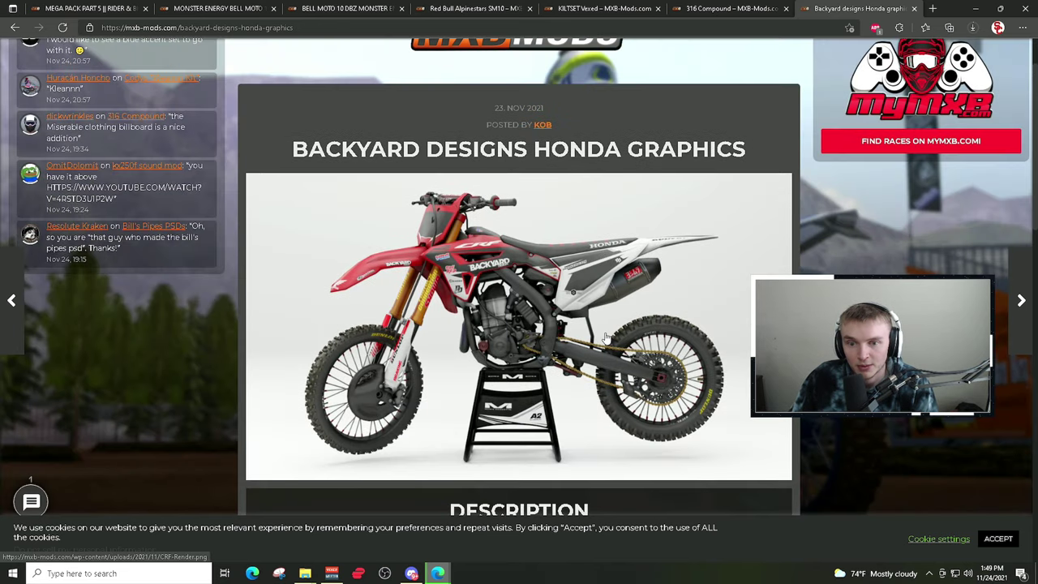
scroll(639, 350, down, 10)
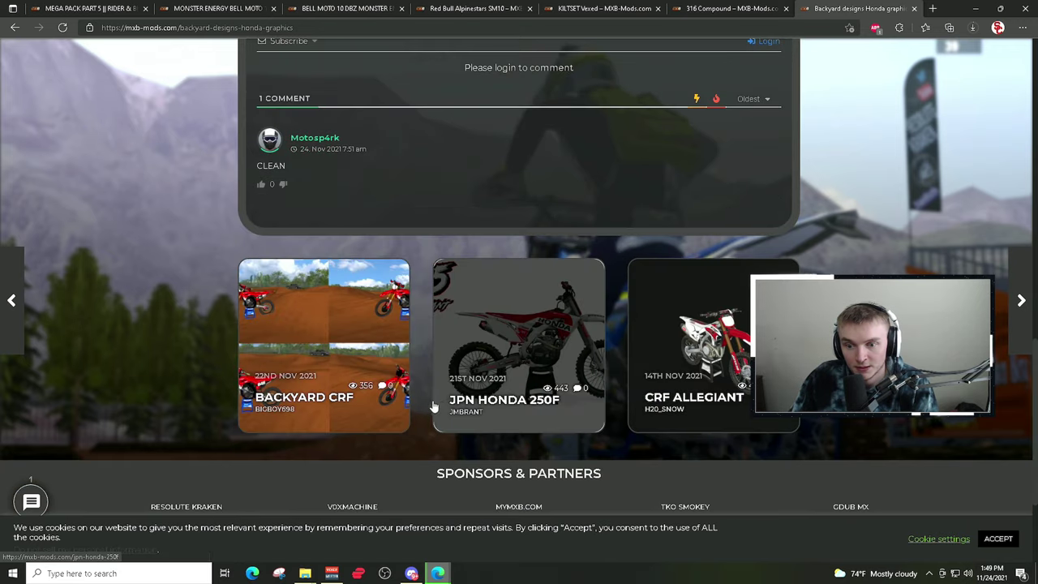
scroll(535, 300, up, 4)
scroll(516, 317, up, 6)
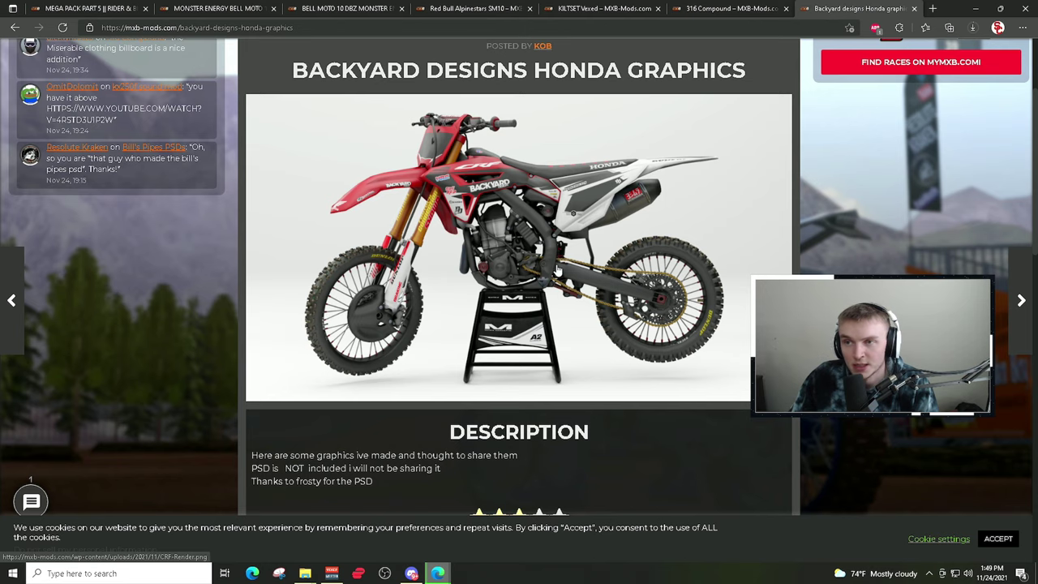
scroll(559, 271, up, 2)
Step: Open the OEM 2020 – Additional Downloads, Patches and Templates page listed under the OEM Motocross Bike Pack
mouse_move(455, 63)
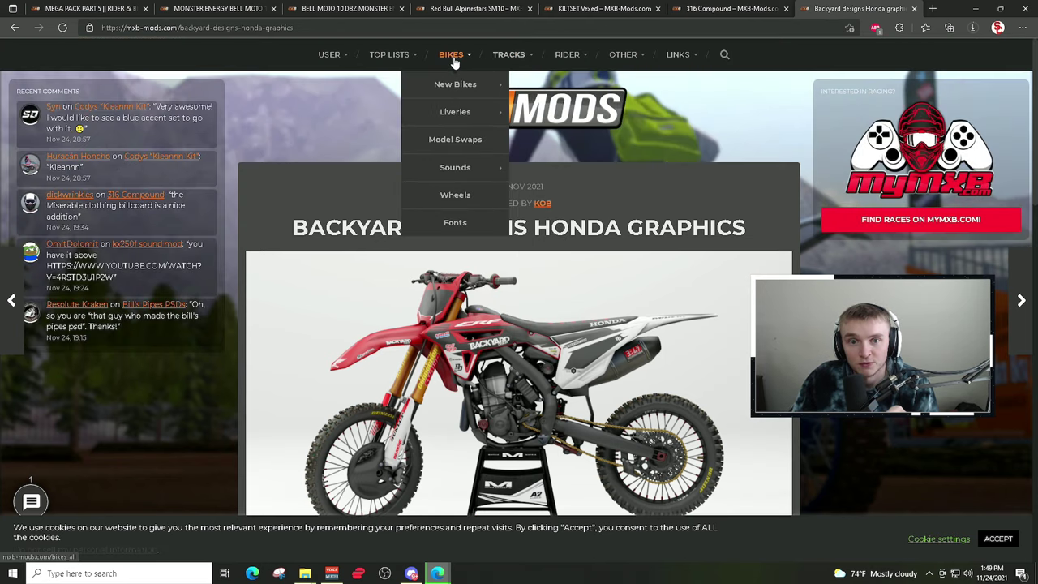
mouse_move(445, 84)
mouse_move(561, 92)
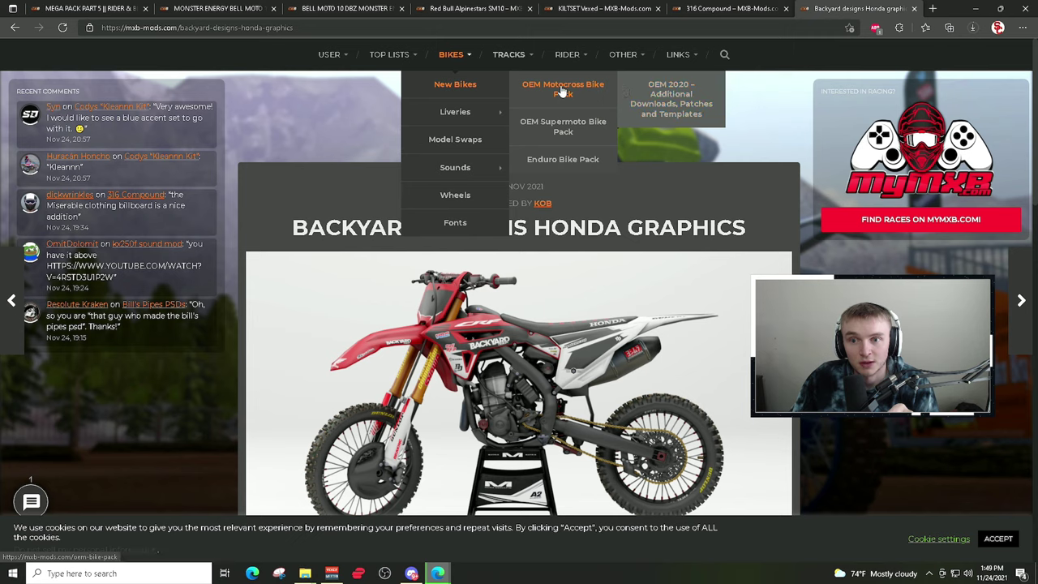
click(673, 104)
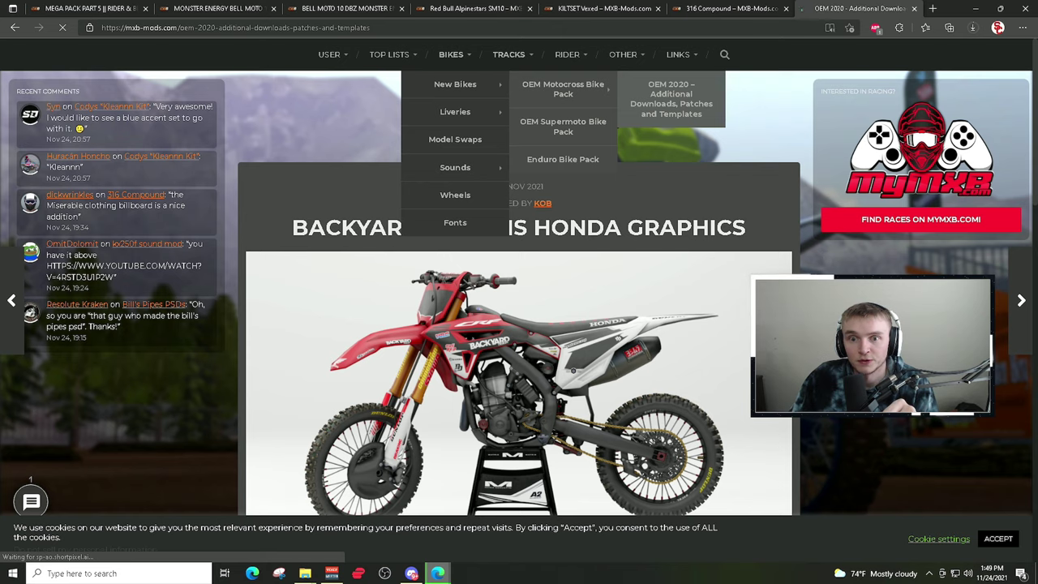
Step: Look over the additional downloads page and jump to its Model Swaps section
scroll(466, 228, down, 9)
scroll(464, 227, down, 7)
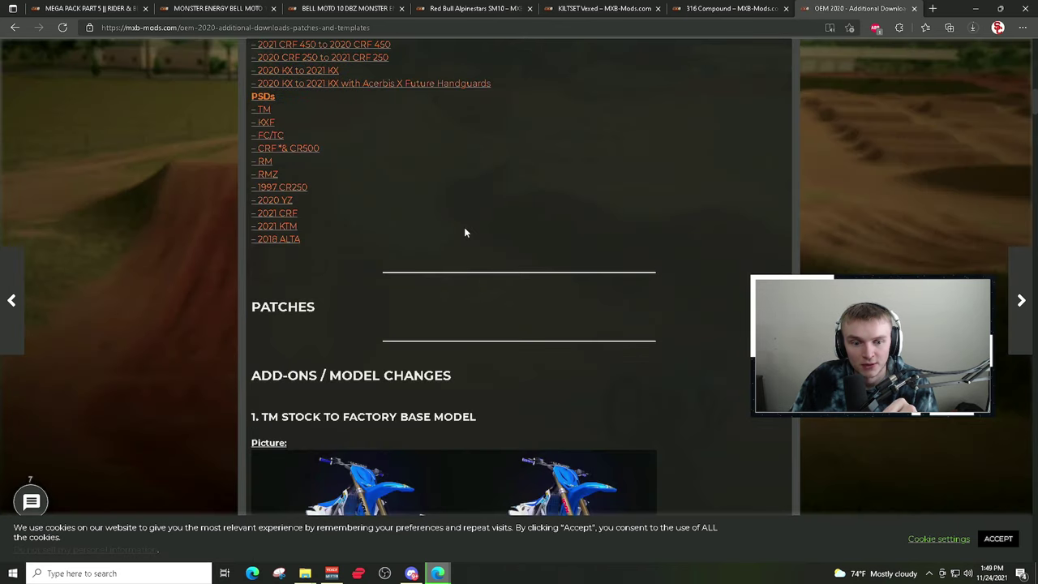
scroll(463, 227, up, 5)
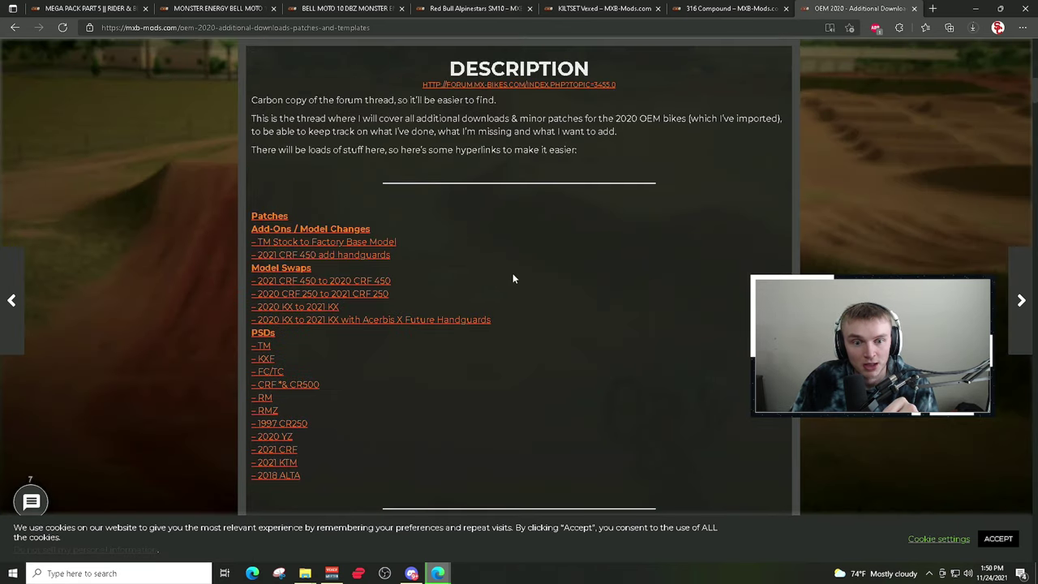
click(287, 268)
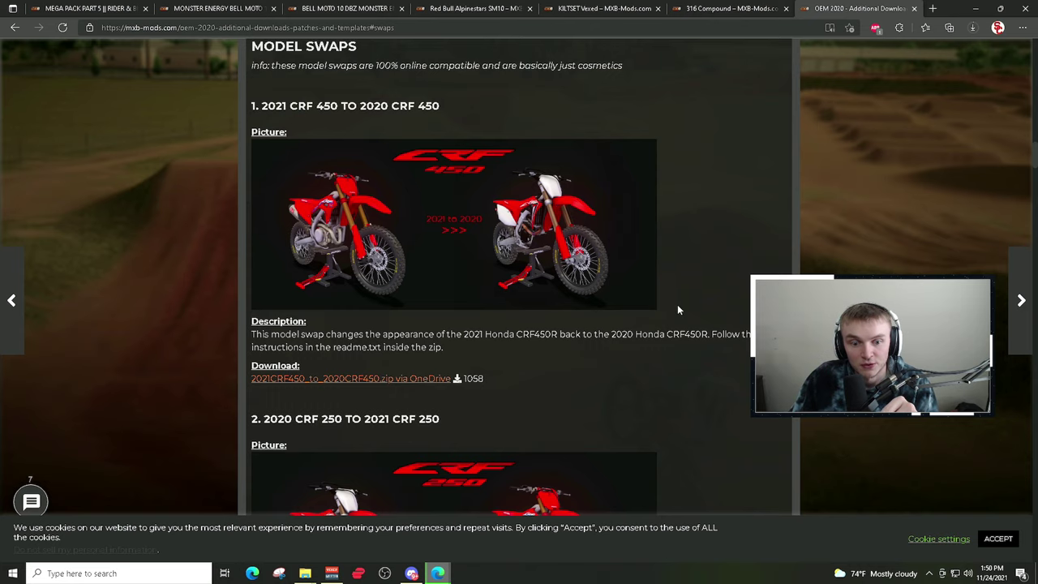
Step: Check the CRF model swaps and download 2021CRF450_to_2020CRF450.zip via OneDrive
scroll(677, 306, down, 2)
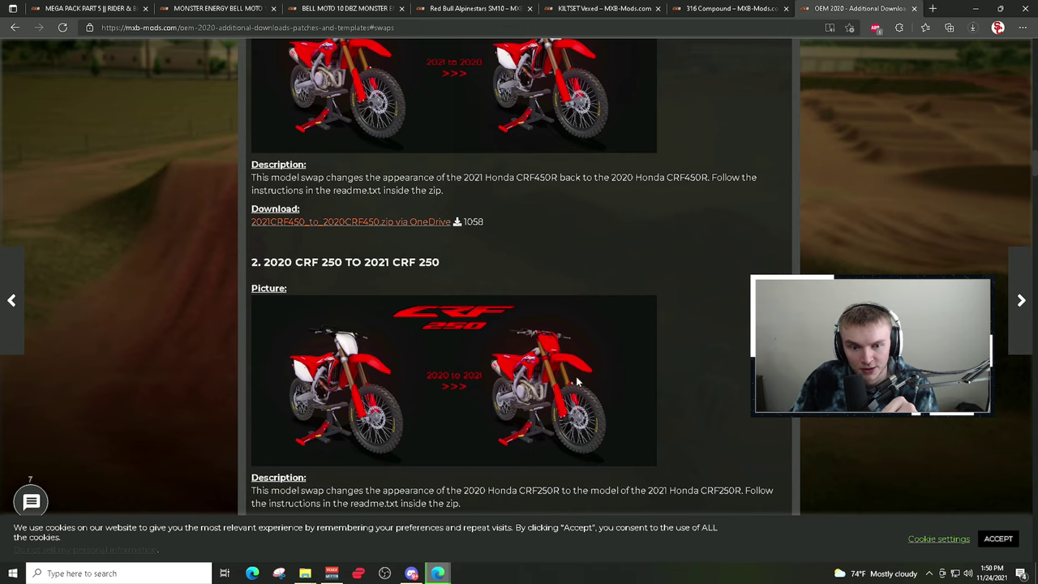
scroll(577, 381, down, 1)
scroll(497, 320, up, 2)
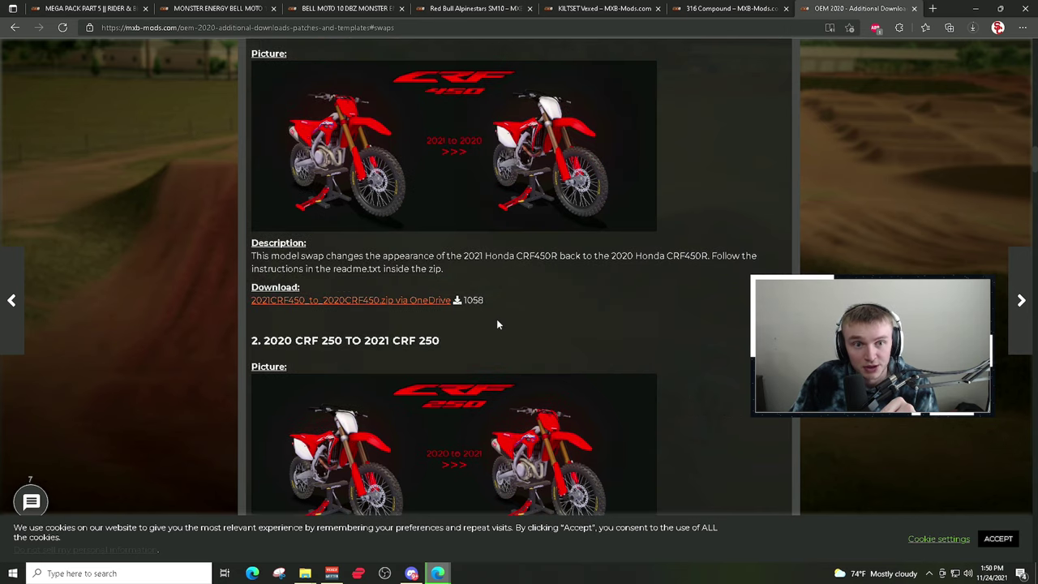
click(360, 301)
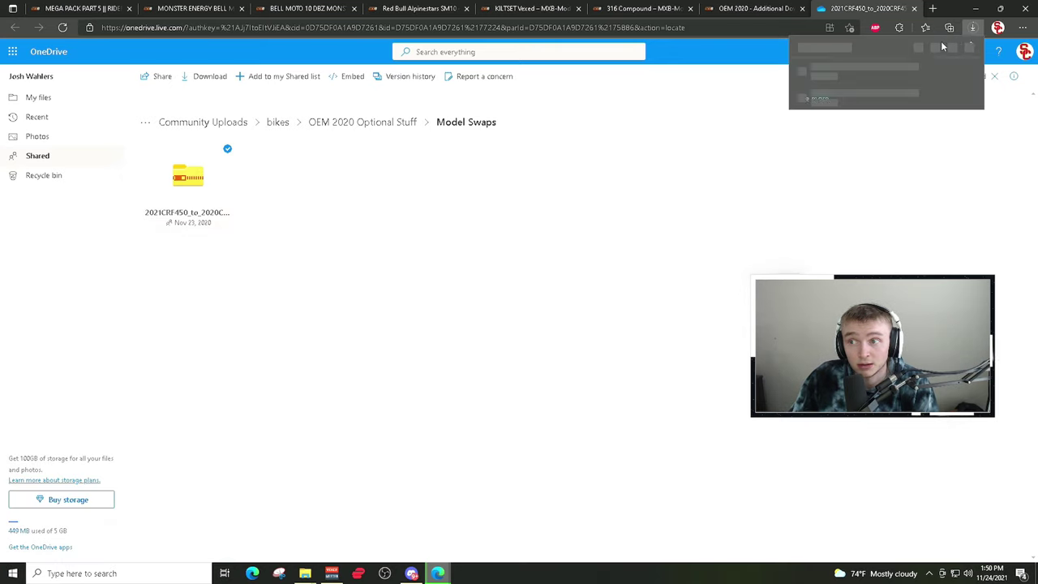
Step: Return to the Model Swaps section and download 2020CRF250_to_2021CRF250.zip via OneDrive
click(756, 6)
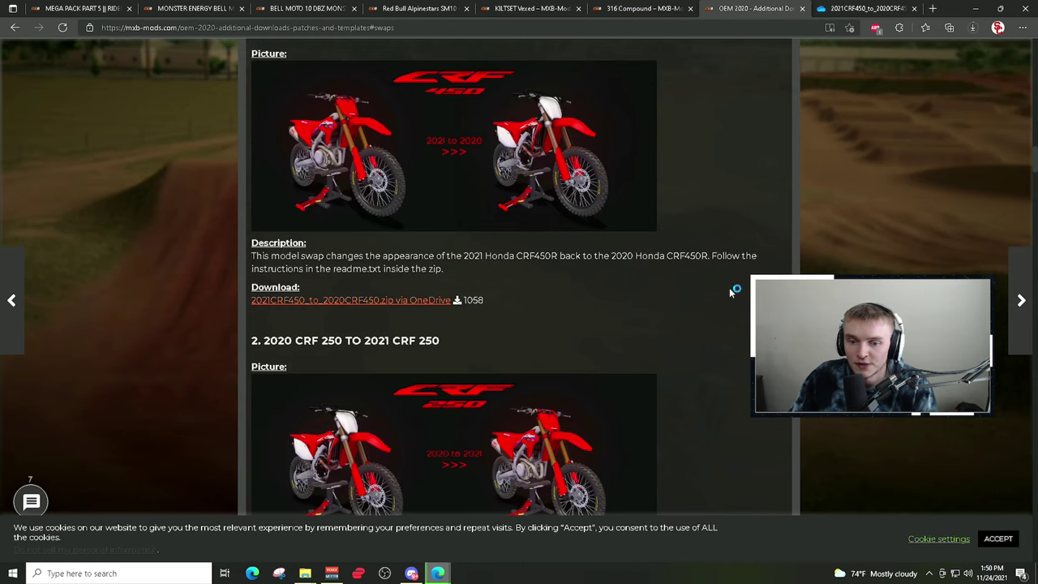
scroll(729, 292, down, 2)
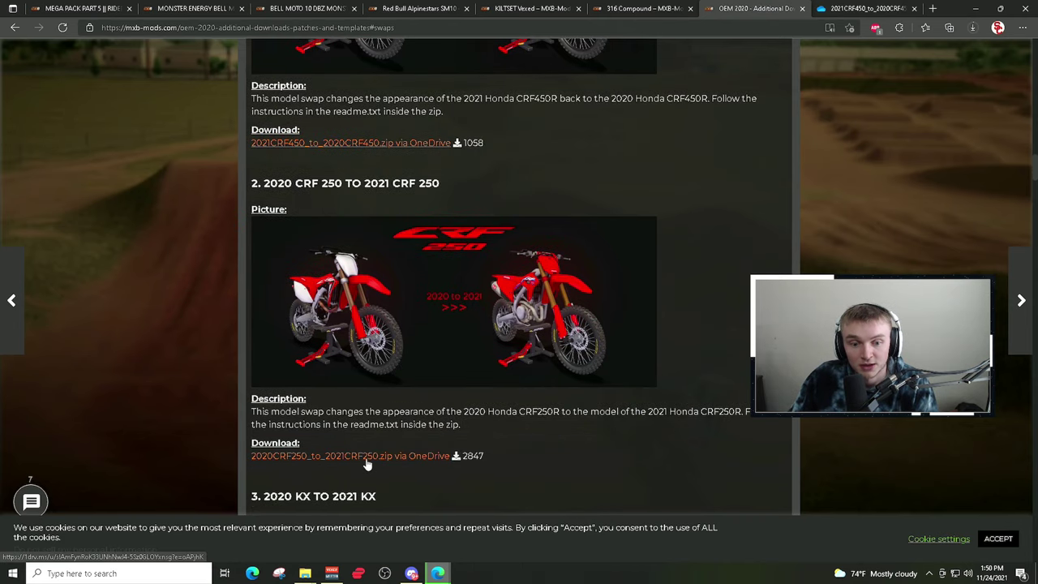
click(367, 457)
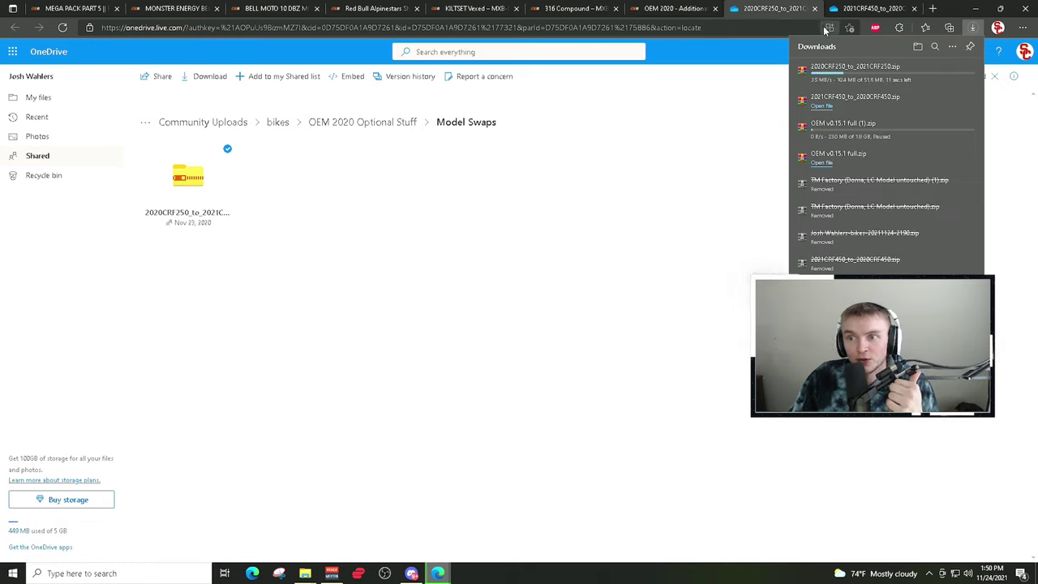
click(870, 8)
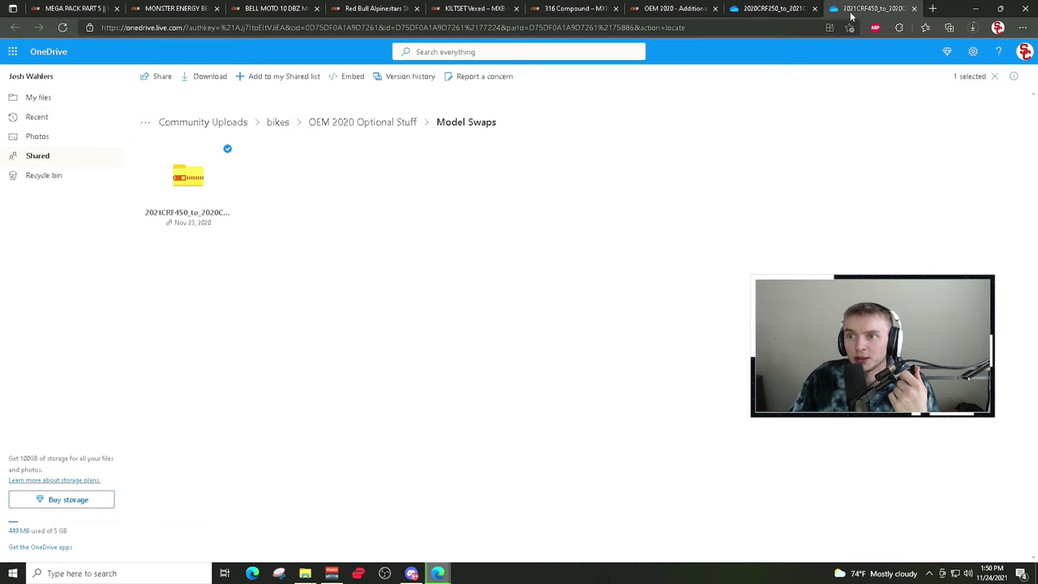
Step: Bring up the MX Bikes mods\bikes folder, locate the MX1OEM_2021_Honda_CRF450R folder, and return to the browser
mouse_move(310, 574)
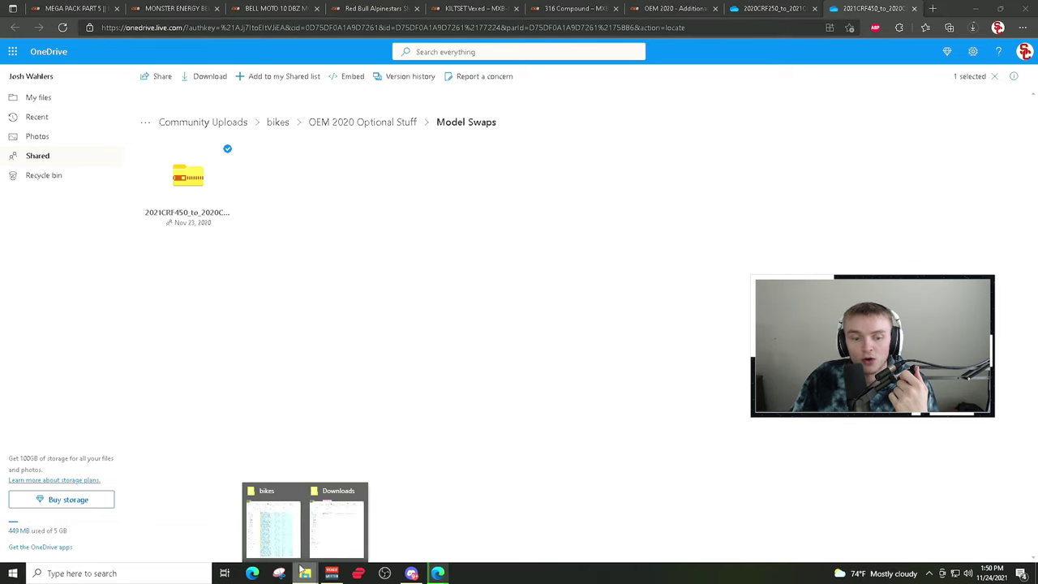
click(268, 535)
key(ctrl+a)
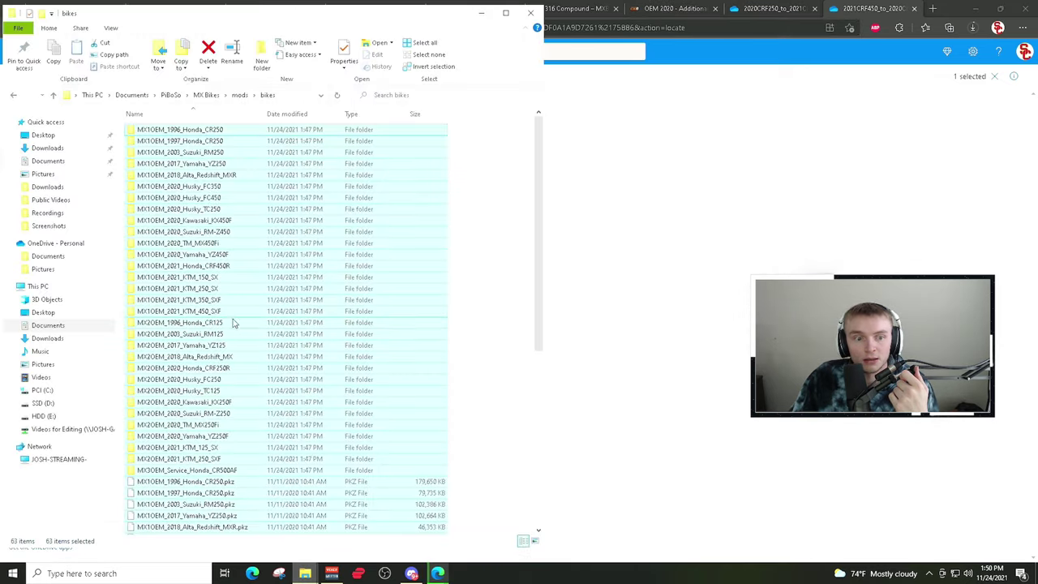
click(231, 378)
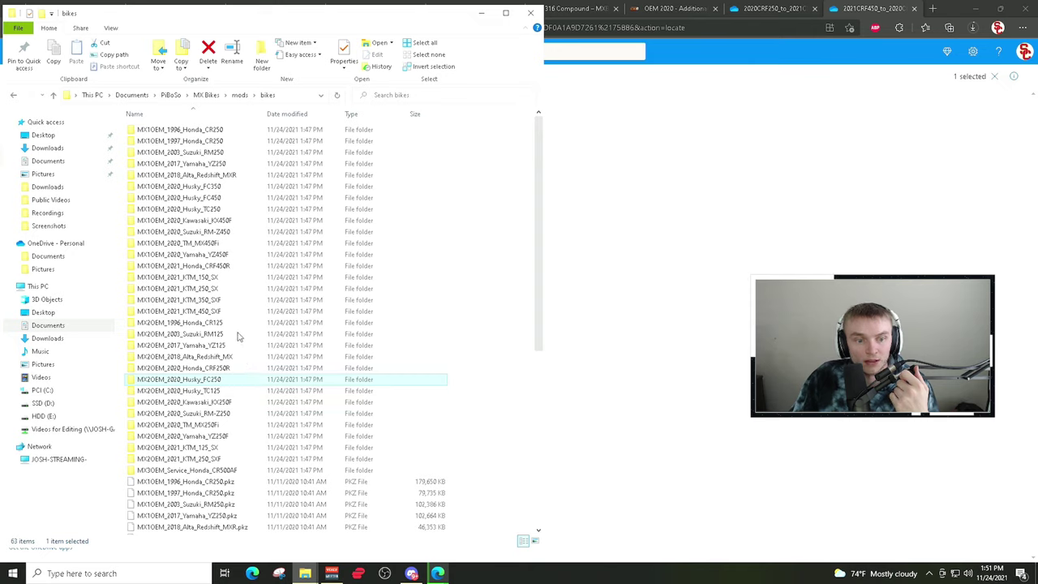
click(185, 269)
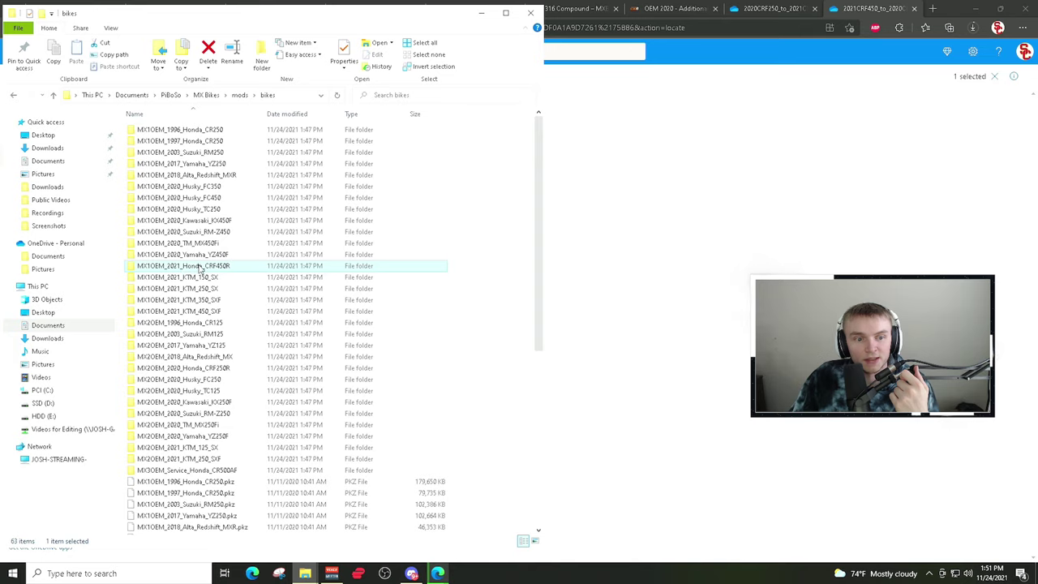
click(185, 269)
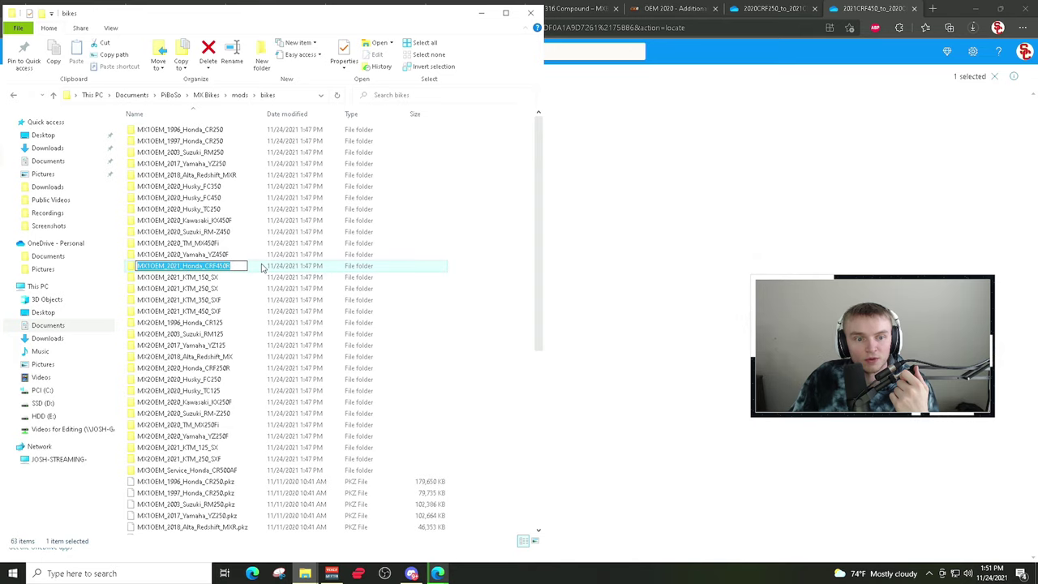
click(767, 257)
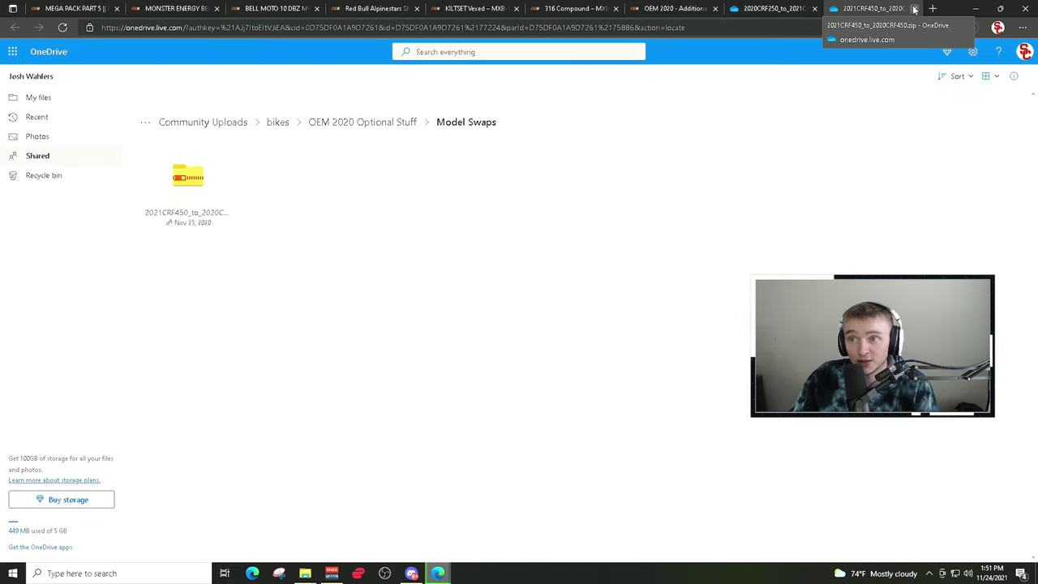
Step: Close the 2021CRF450 OneDrive page and show the downloaded 2020CRF250_to_2021CRF250.zip in its folder alongside the bikes folder
click(913, 9)
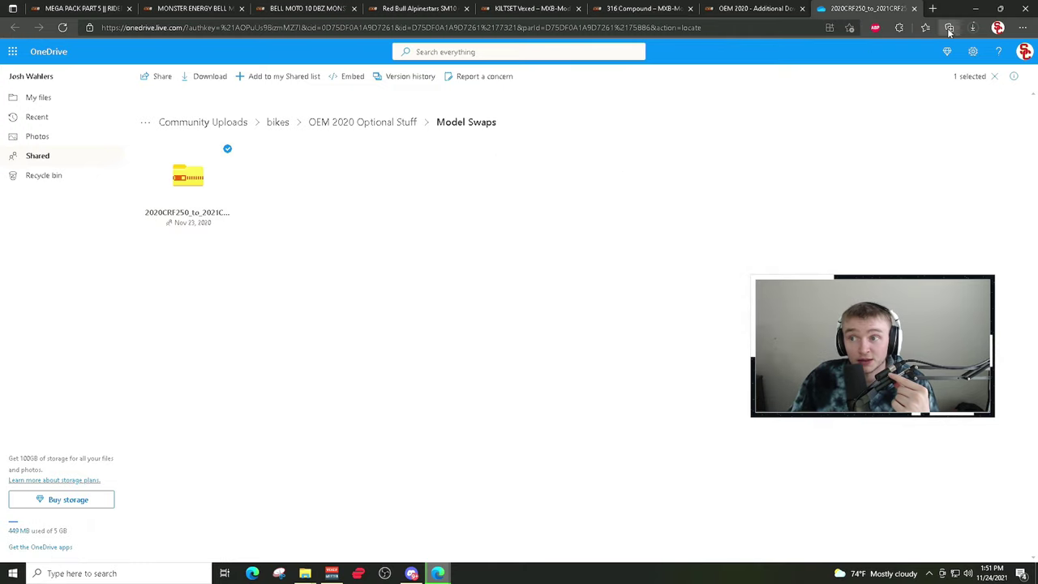
click(973, 29)
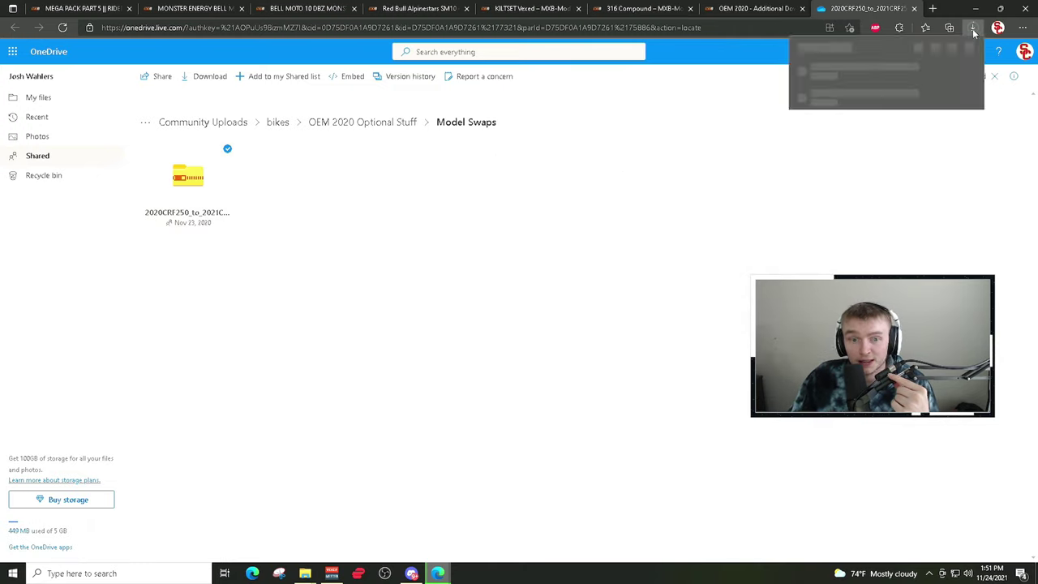
right_click(201, 201)
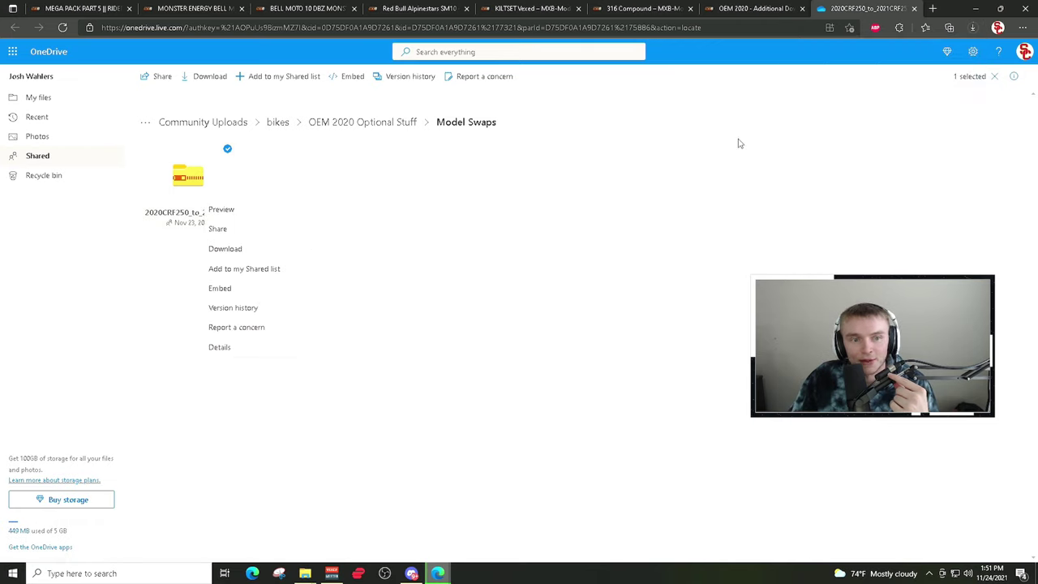
click(804, 154)
click(973, 29)
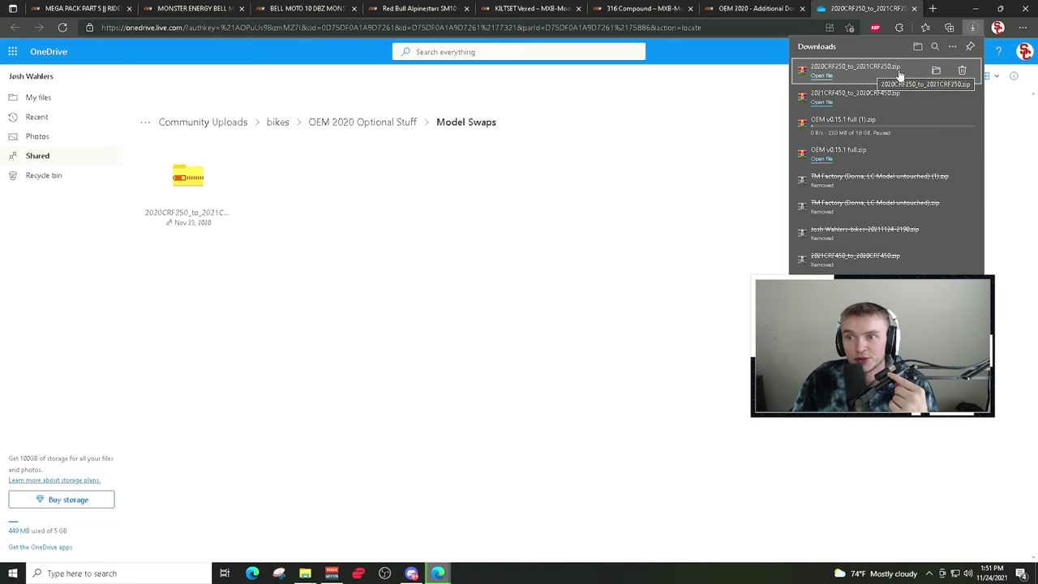
click(935, 70)
click(339, 273)
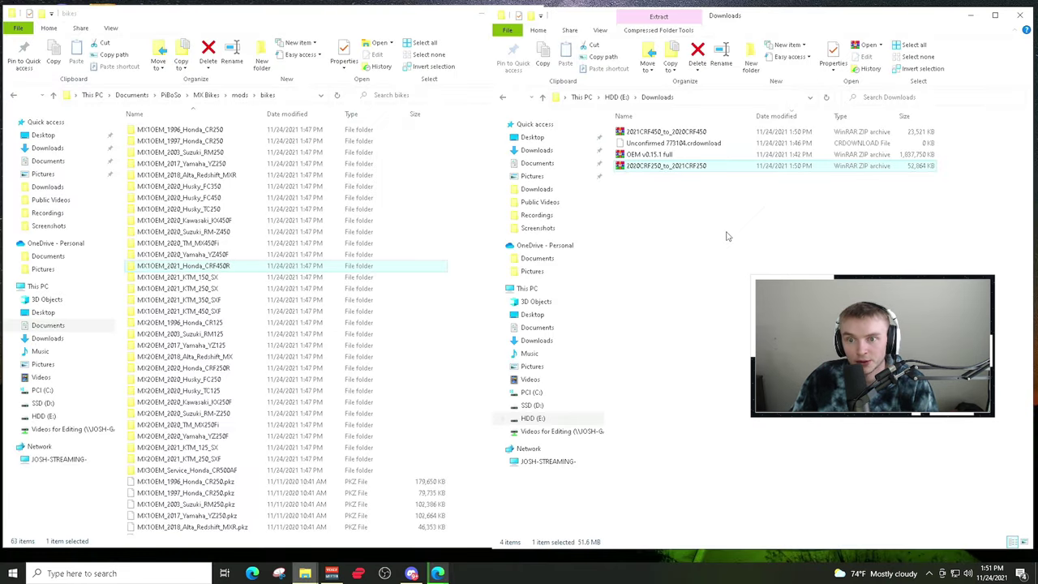
Step: Open 2020CRF250_to_2021CRF250.zip in WinRAR and move its window clear of the bikes folder
double_click(668, 167)
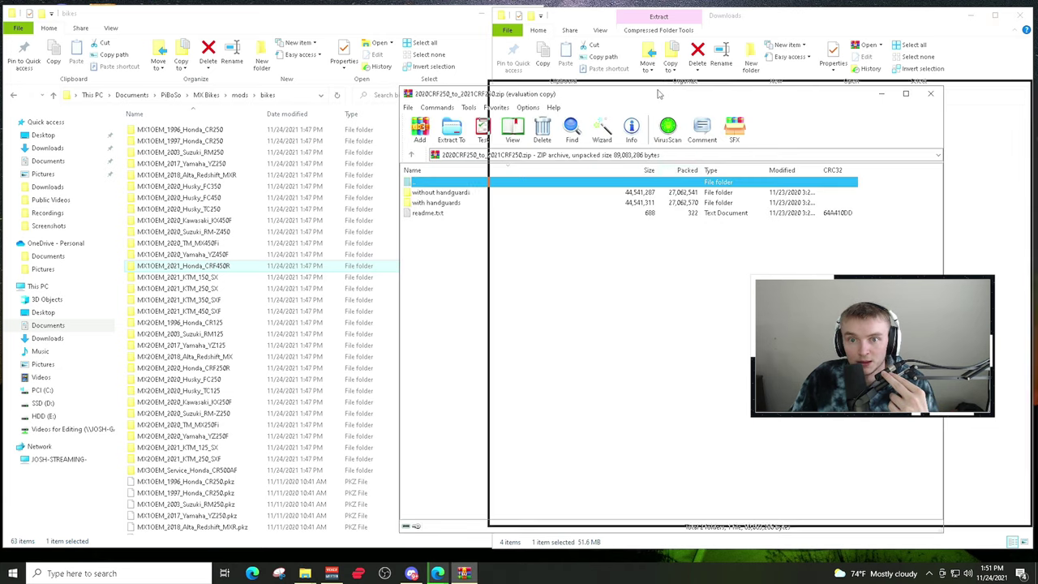
key(Escape)
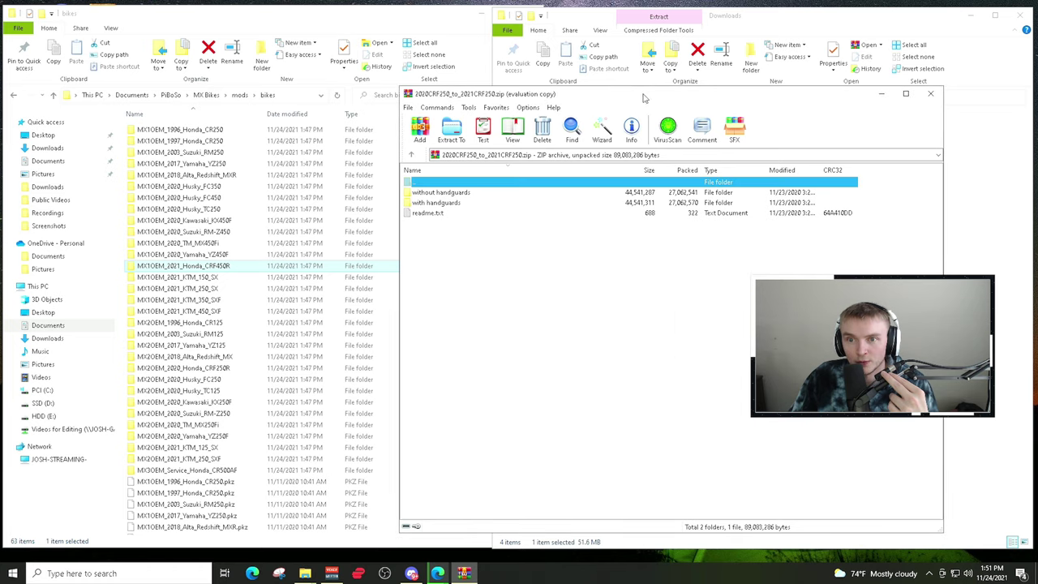
drag(643, 98, 695, 205)
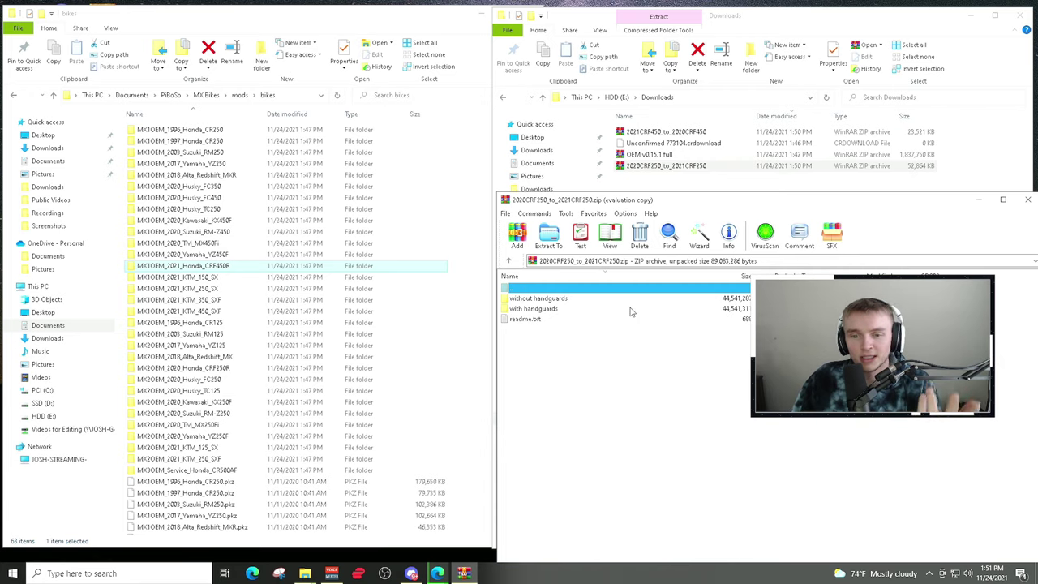
Step: Browse the archive's "with handguards" variant to mods\bikes and check the contents of its MX2OEM_2020_Honda_CRF250R folder
double_click(559, 309)
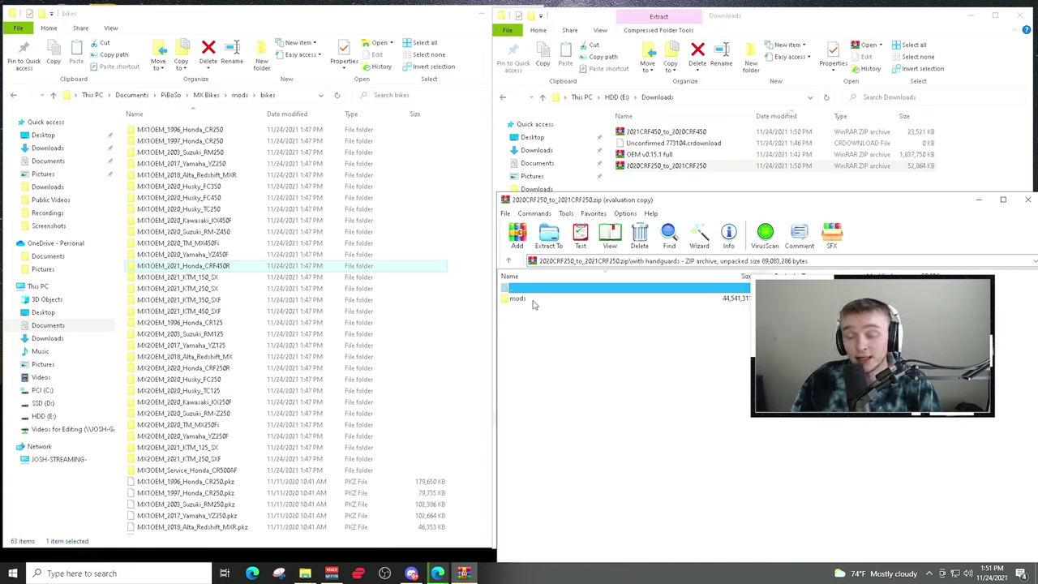
double_click(533, 304)
double_click(519, 298)
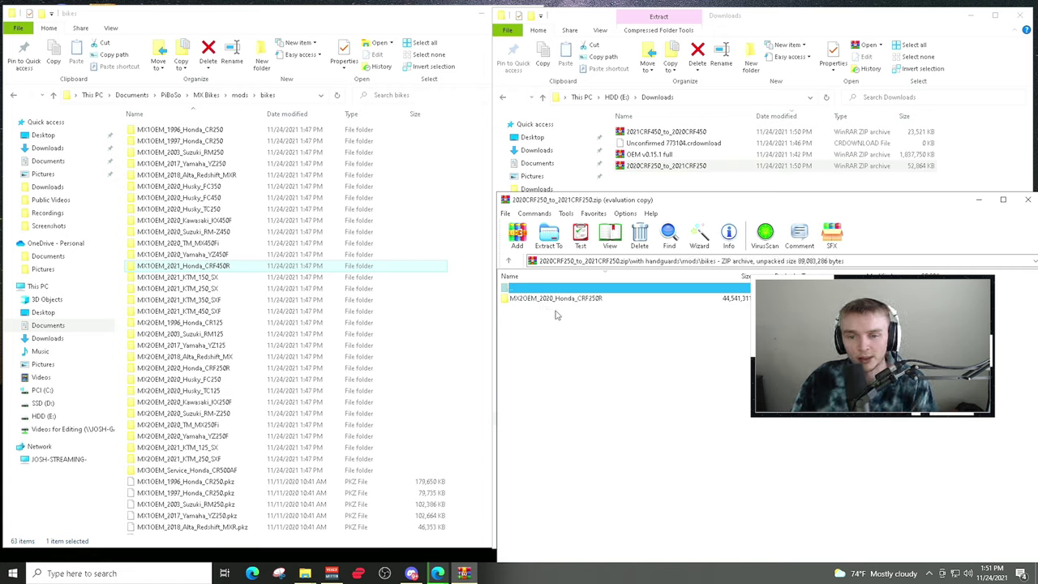
double_click(556, 300)
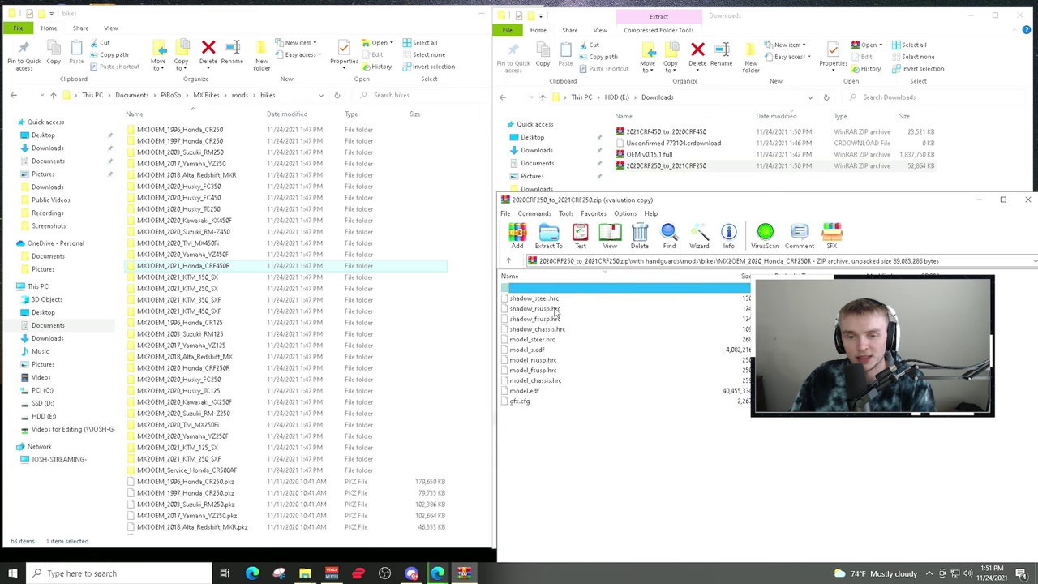
double_click(551, 290)
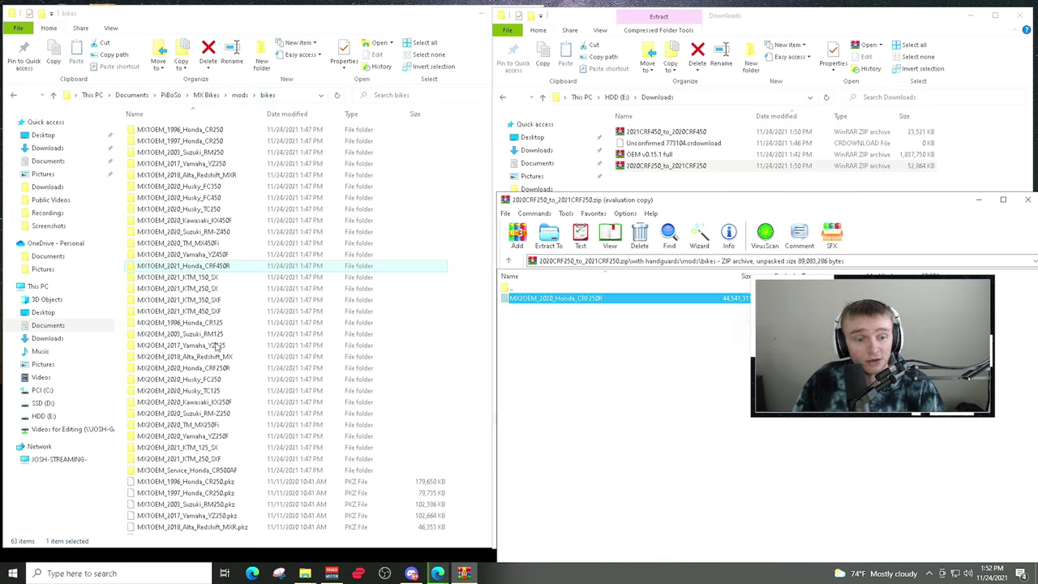
Step: Copy all model files from the archive's MX2OEM_2020_Honda_CRF250R folder into the matching bike folder under mods\bikes
click(204, 371)
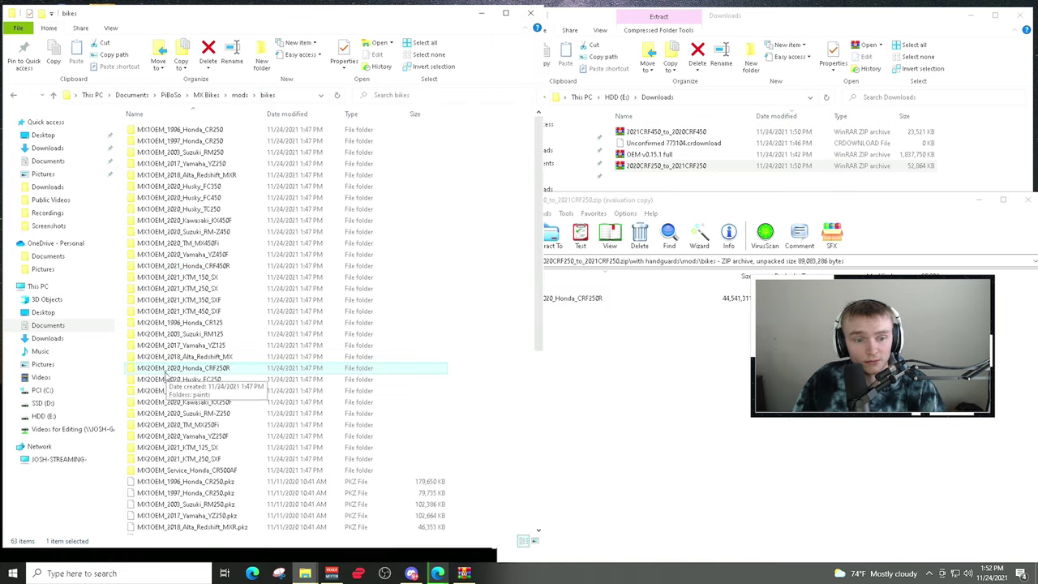
double_click(164, 371)
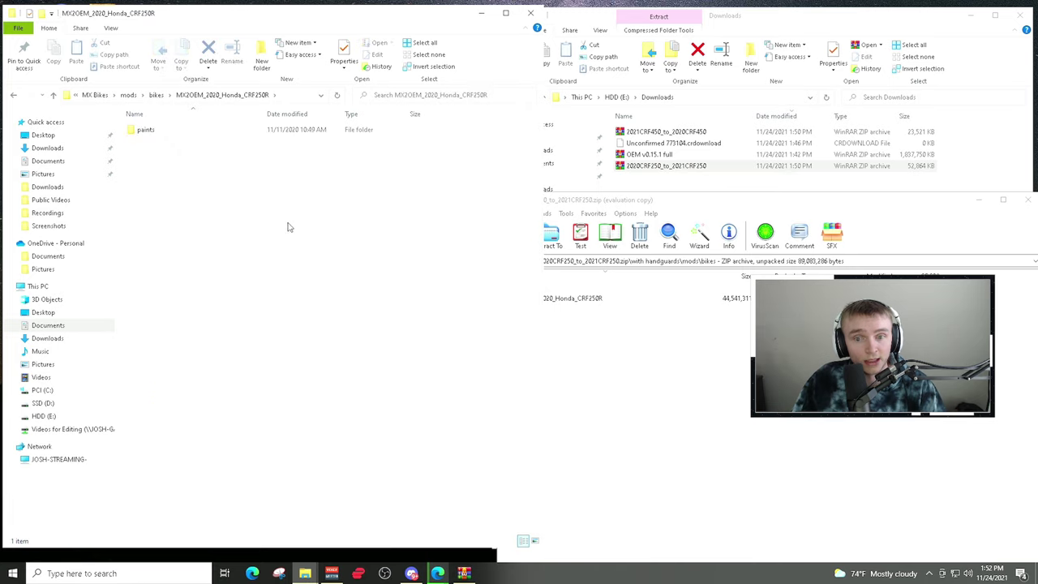
click(676, 365)
double_click(557, 299)
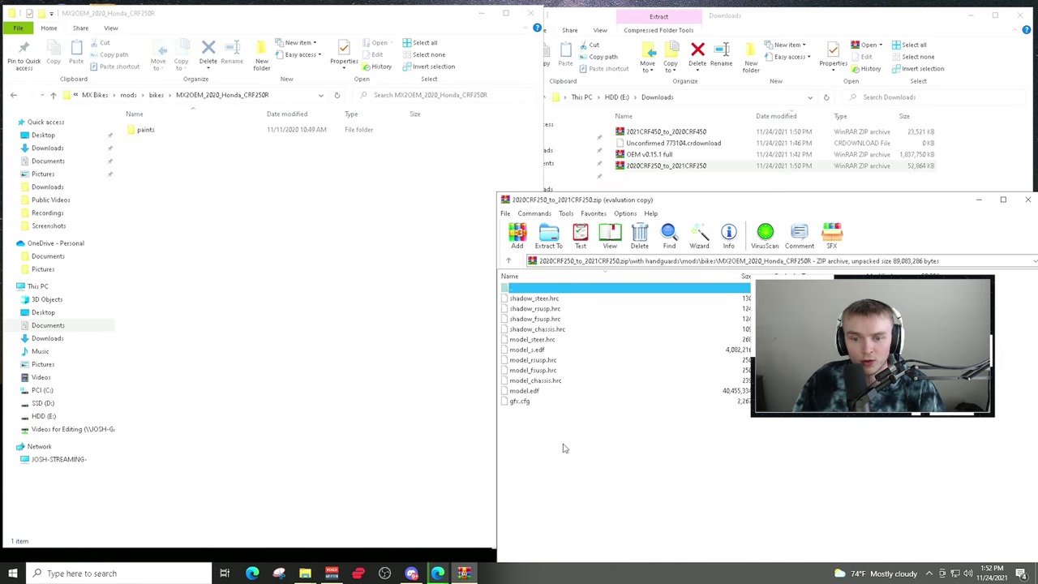
drag(534, 428, 634, 299)
drag(534, 302, 384, 328)
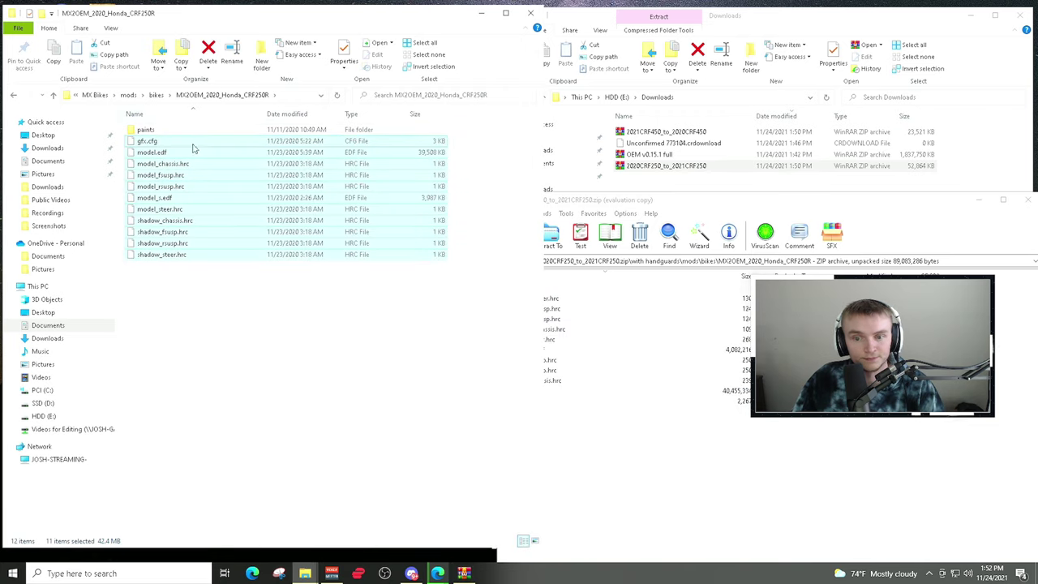
Step: Close the 2020CRF250_to_2021CRF250.zip archive and minimize the MX2OEM_2020_Honda_CRF250R folder window
click(700, 488)
drag(595, 202, 420, 187)
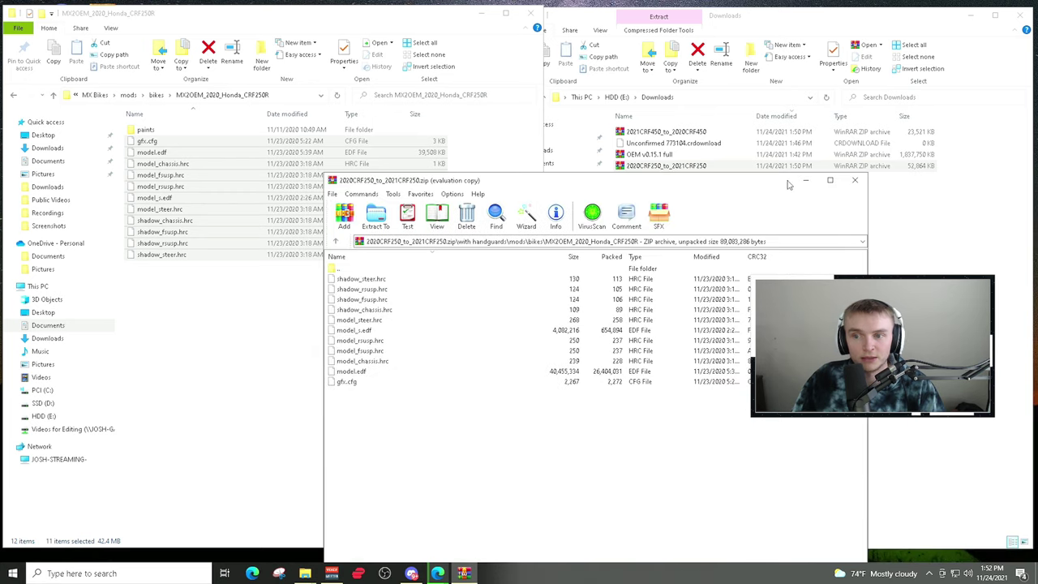
click(852, 184)
click(486, 14)
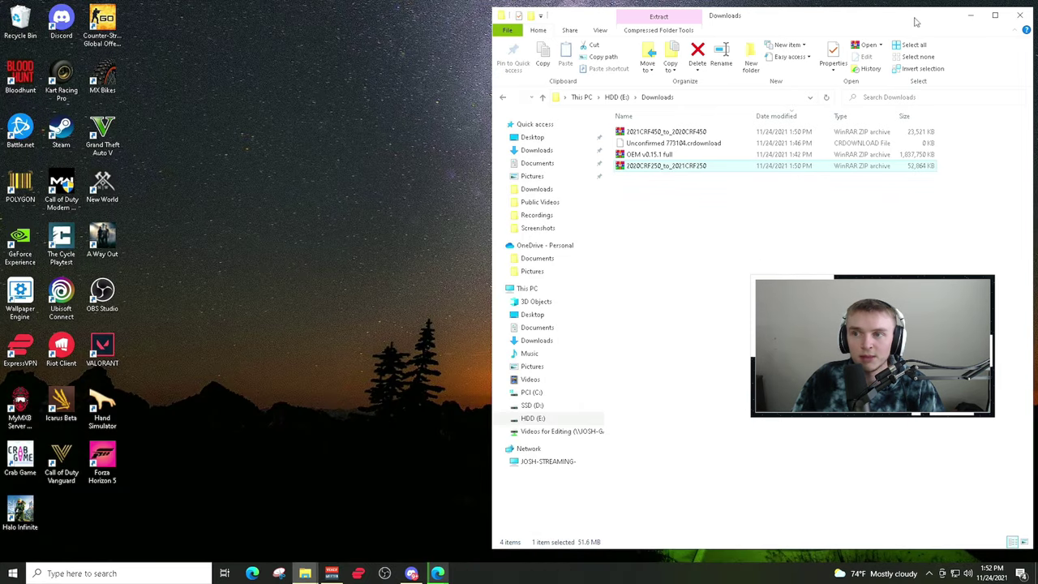